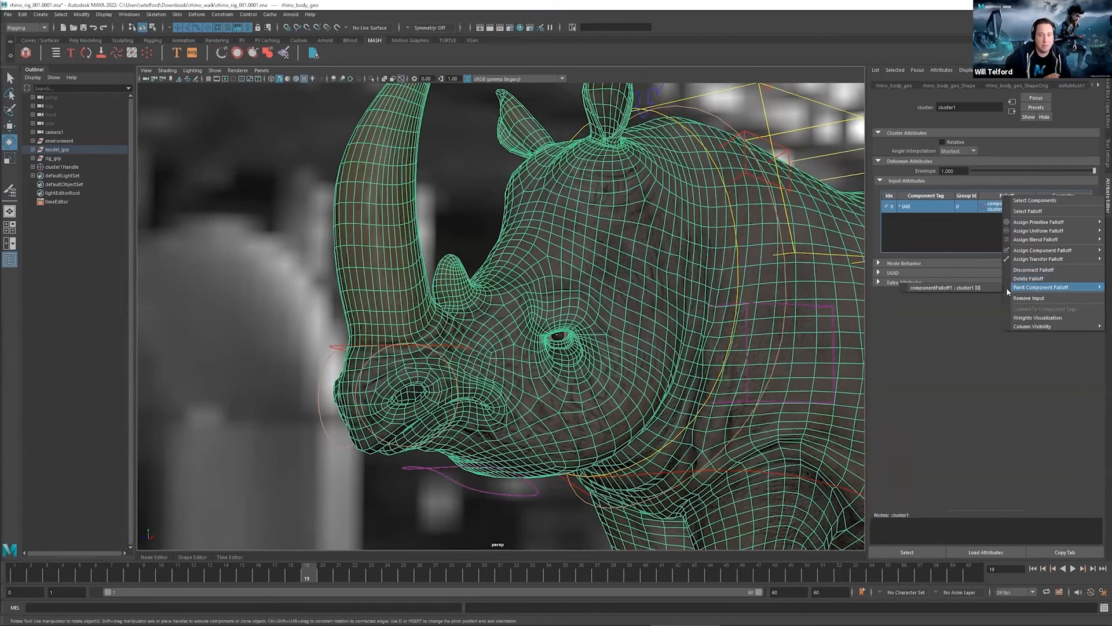
Step: Flood the cluster's component falloff on the rhino body with value 0 using the Replace operation
left_click(982, 287)
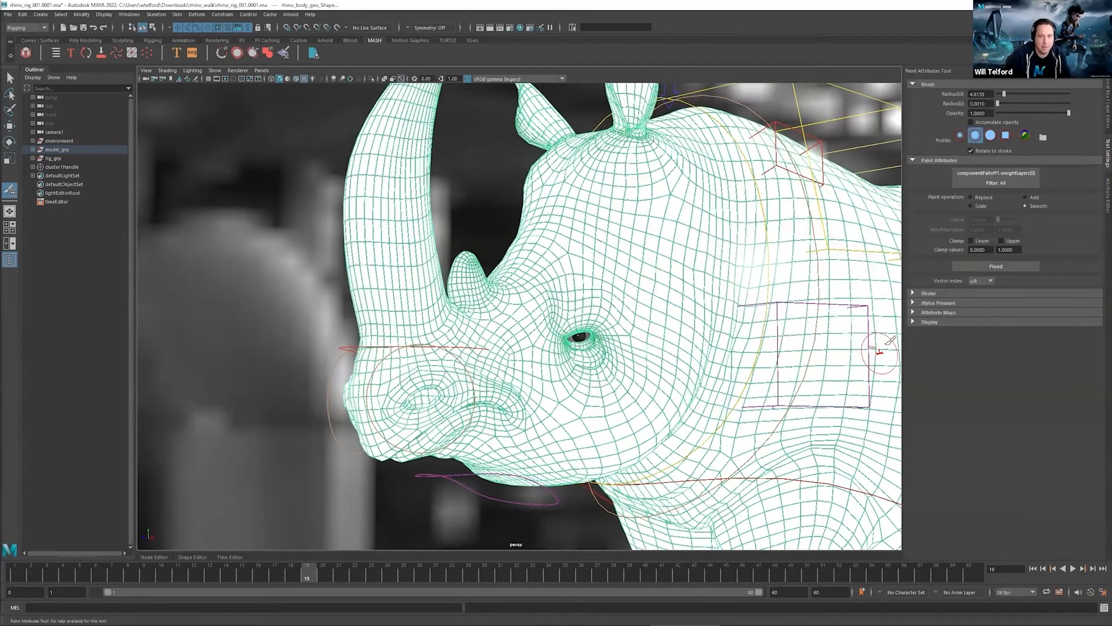
left_click(971, 197)
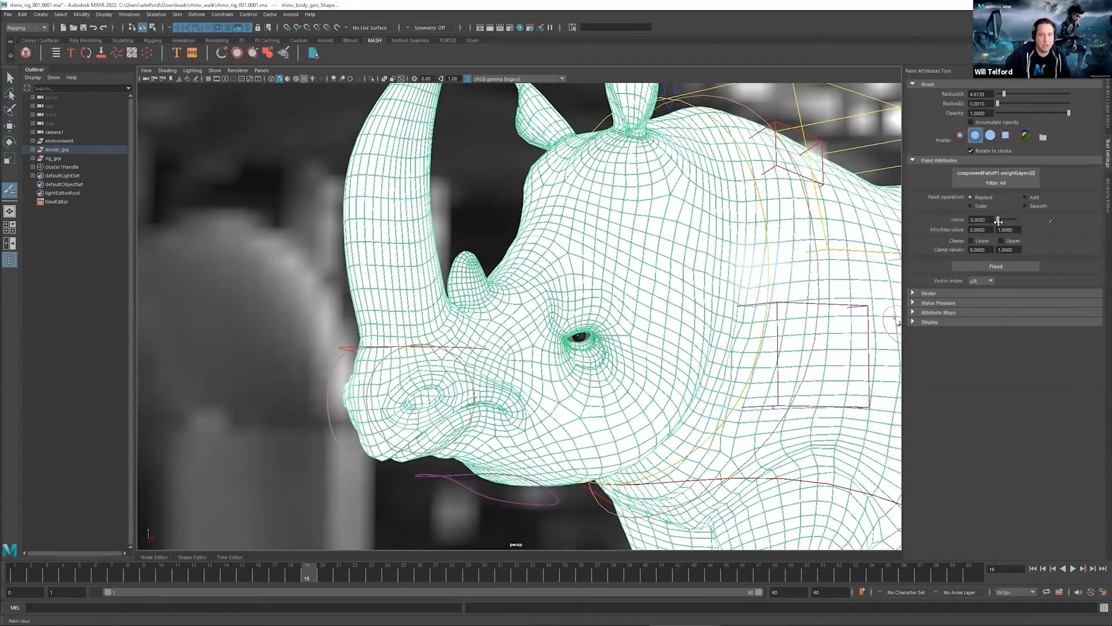
left_click(996, 267)
Step: Select a vertex at the middle of the rhino's lower lip and grow the selection over the whole lower jaw
left_click_drag(422, 413, 530, 401, "alt")
key("q")
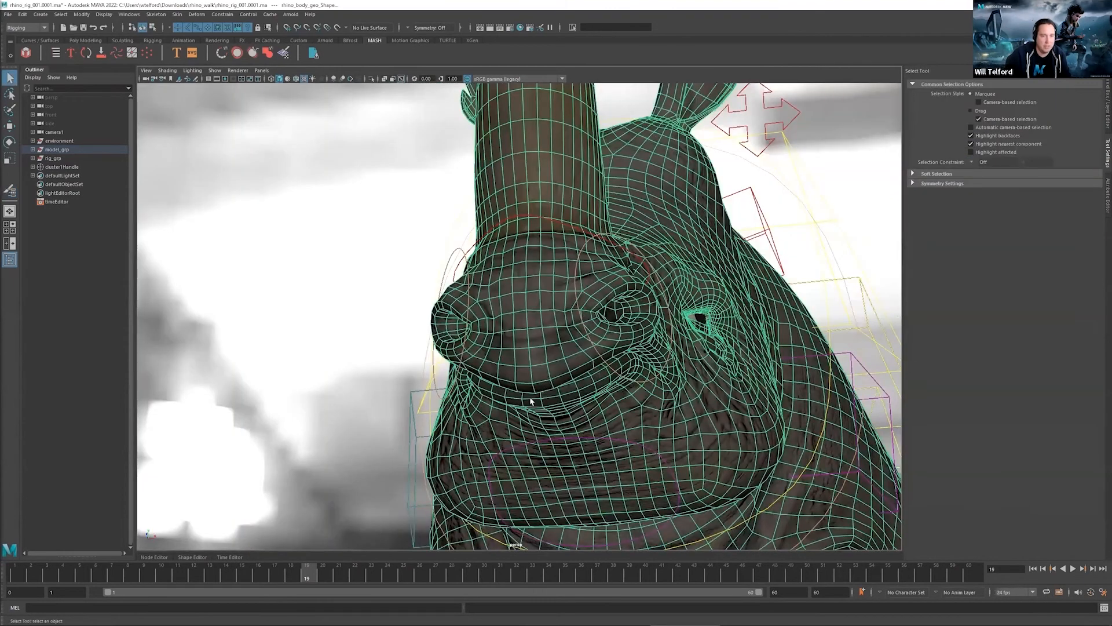
right_click_drag(531, 401, 516, 380, "alt")
left_click(546, 416)
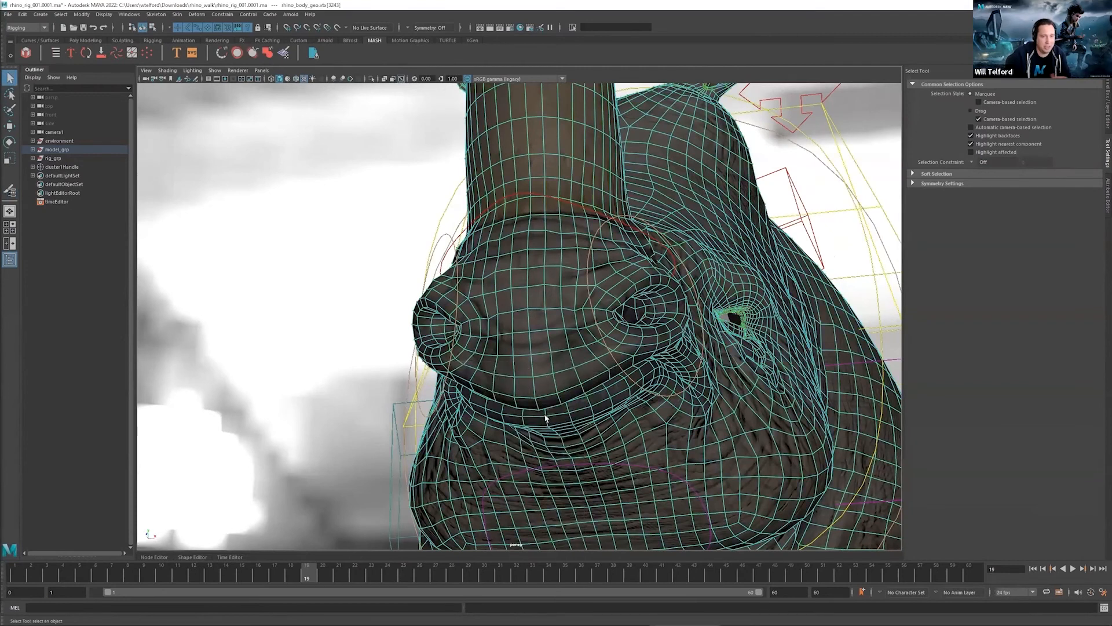
right_click_drag(702, 397, 571, 398, "alt")
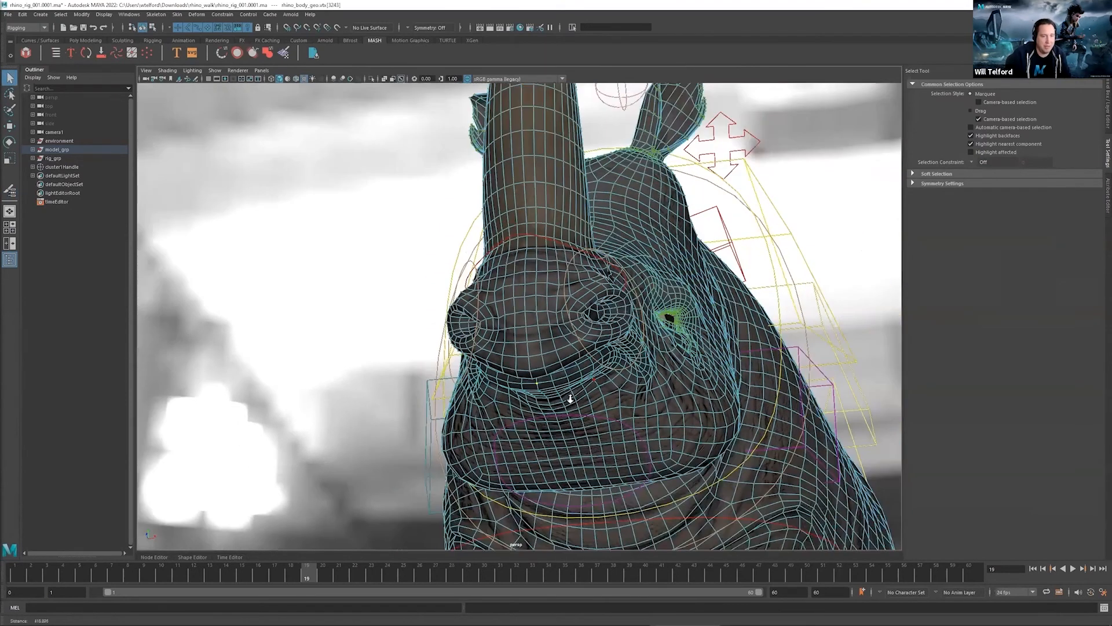
left_click_drag(571, 398, 543, 416, "alt")
key("shift+period")
key("shift+period")
key("shift+period")
key("shift+period")
key("shift+period")
key("shift+period")
key("shift+period")
key("shift+period")
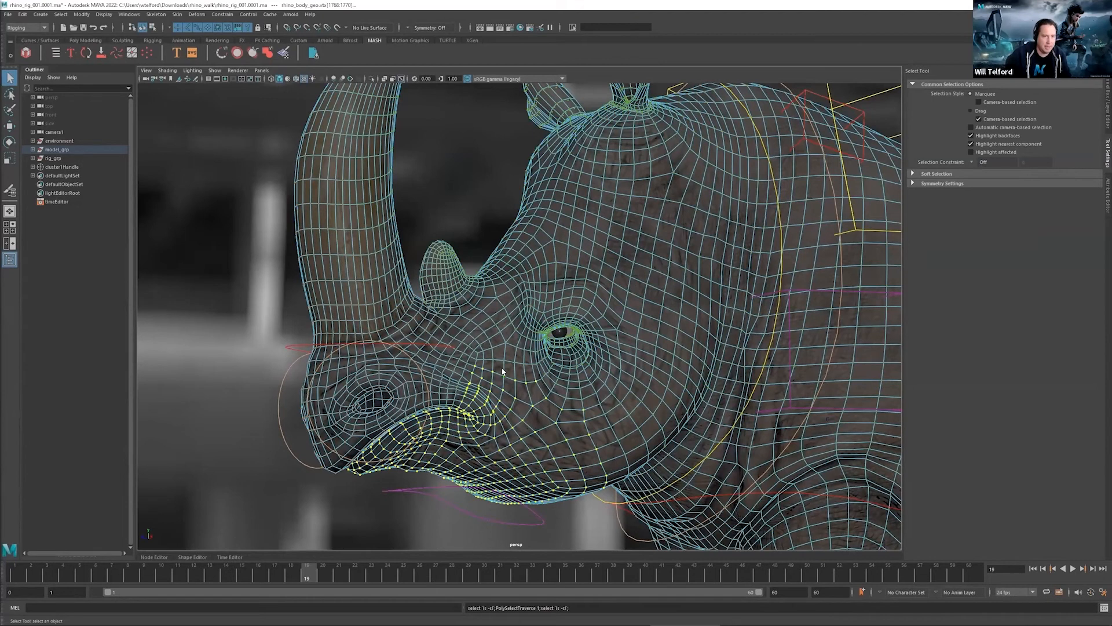
Step: Flood the selected jaw vertices with value 1 in cluster1's component falloff, using Replace
key("ctrl+a")
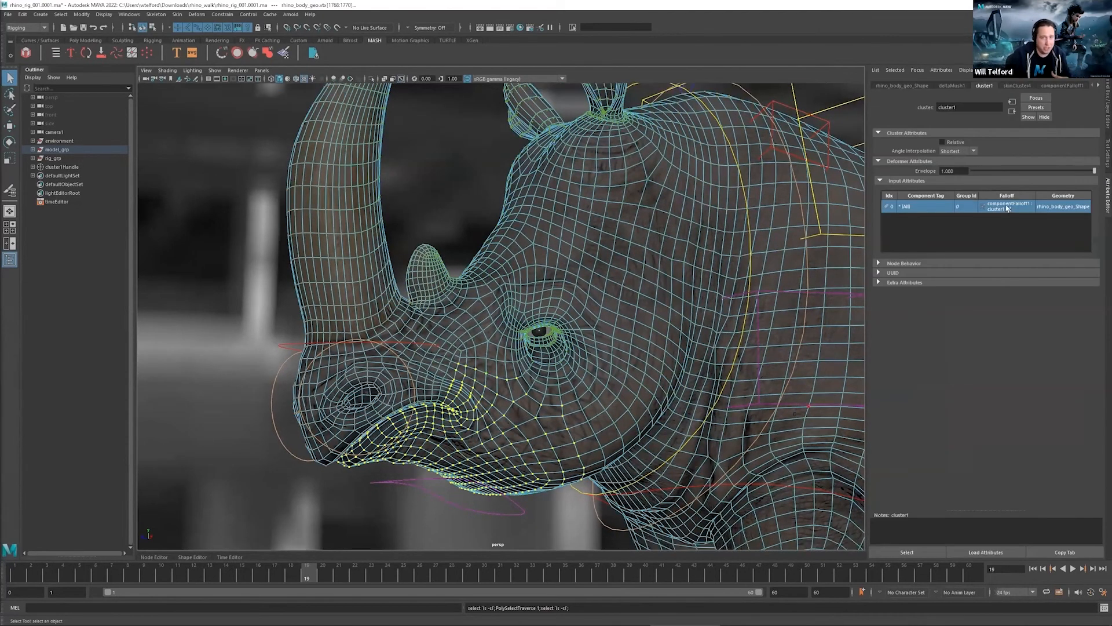
right_click(1009, 206)
mouse_move(1041, 287)
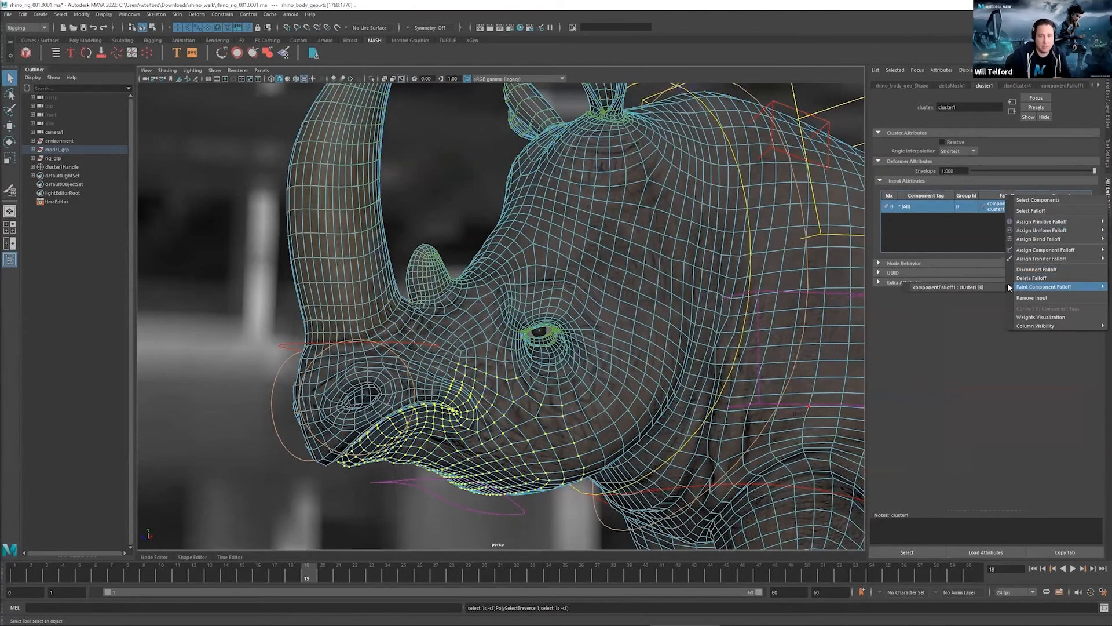
left_click(991, 286)
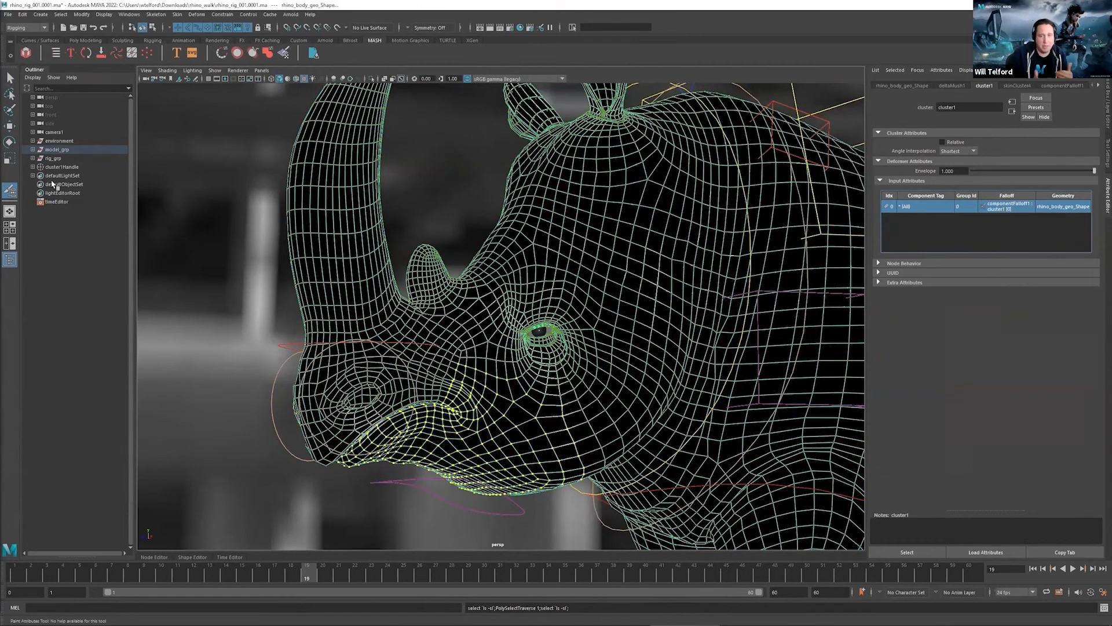
double_click(10, 190)
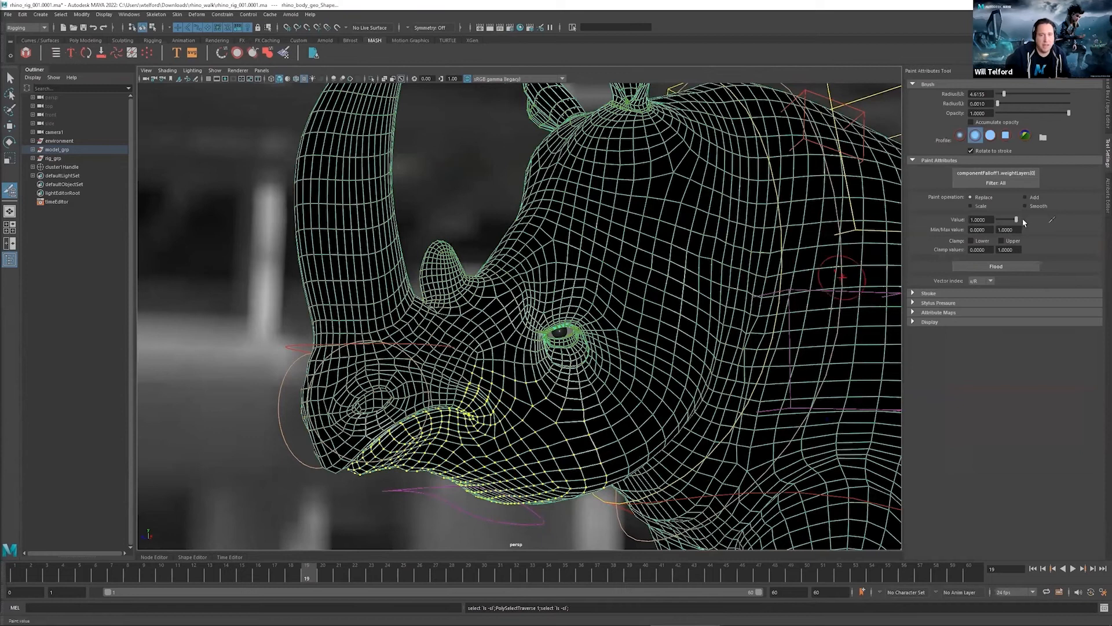
left_click_drag(998, 220, 1025, 220)
left_click(1009, 266)
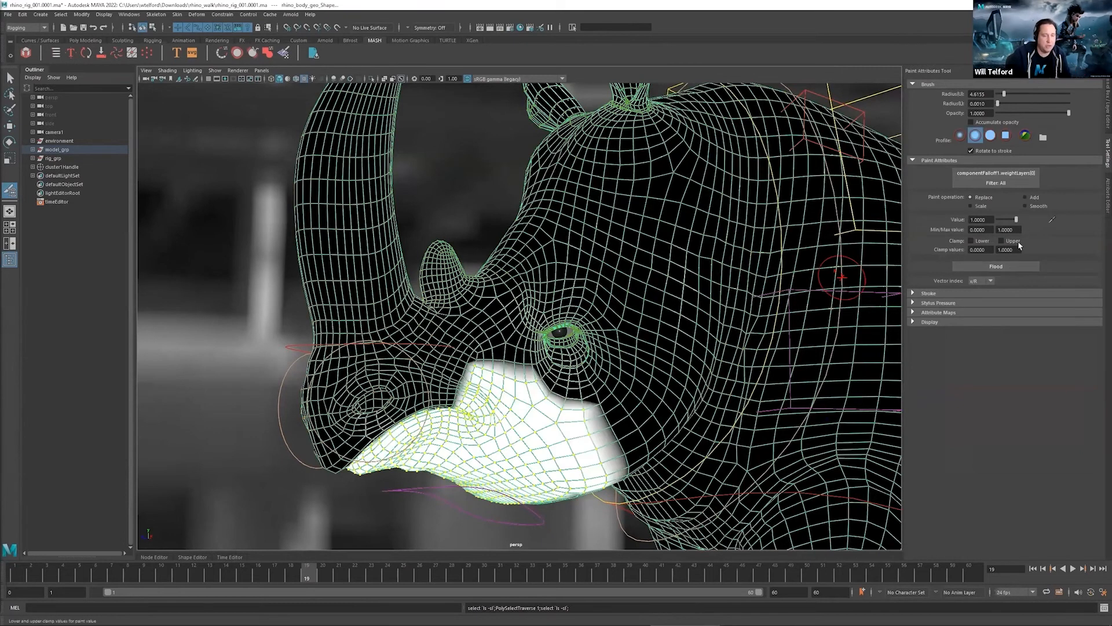
Step: Smooth the jaw falloff by flooding five times with the Smooth operation, and leave vertex selection
left_click(1026, 206)
left_click(997, 266)
left_click(998, 266)
left_click(999, 267)
left_click(1000, 266)
left_click(999, 267)
mouse_move(558, 414)
right_mouse_down()
mouse_move(592, 389)
mouse_move(600, 363)
right_mouse_up()
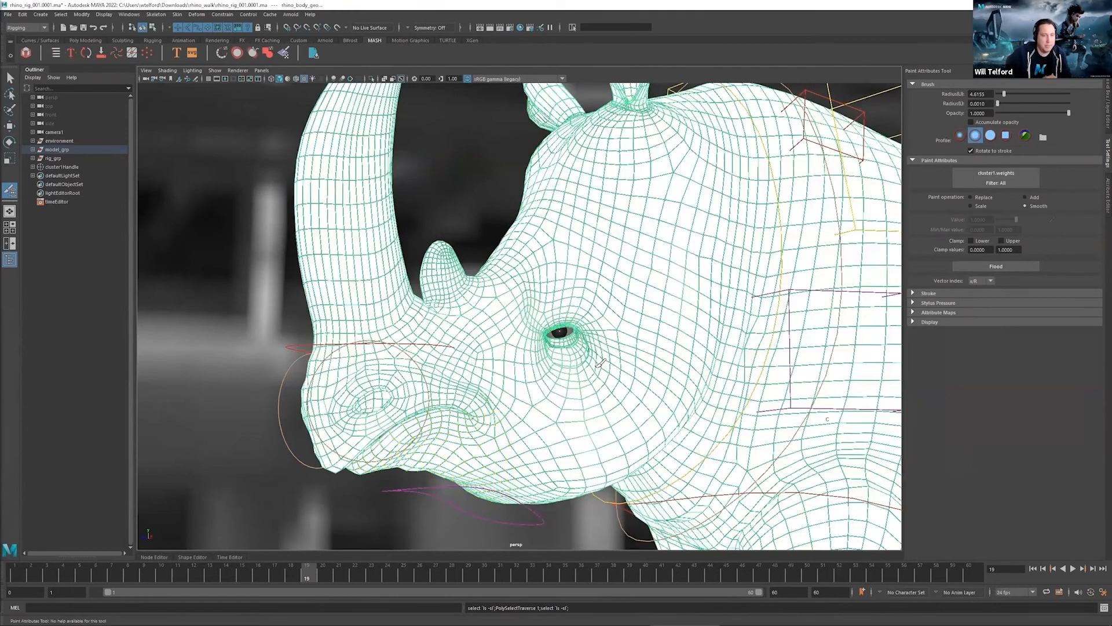
Step: Rotate the jaw control below the chin to open the rhino's mouth
key("e")
left_click(488, 490)
left_click_drag(554, 359, 546, 368)
Step: Create a blend falloff for cluster1's input on the rhino body mesh
left_click(500, 412)
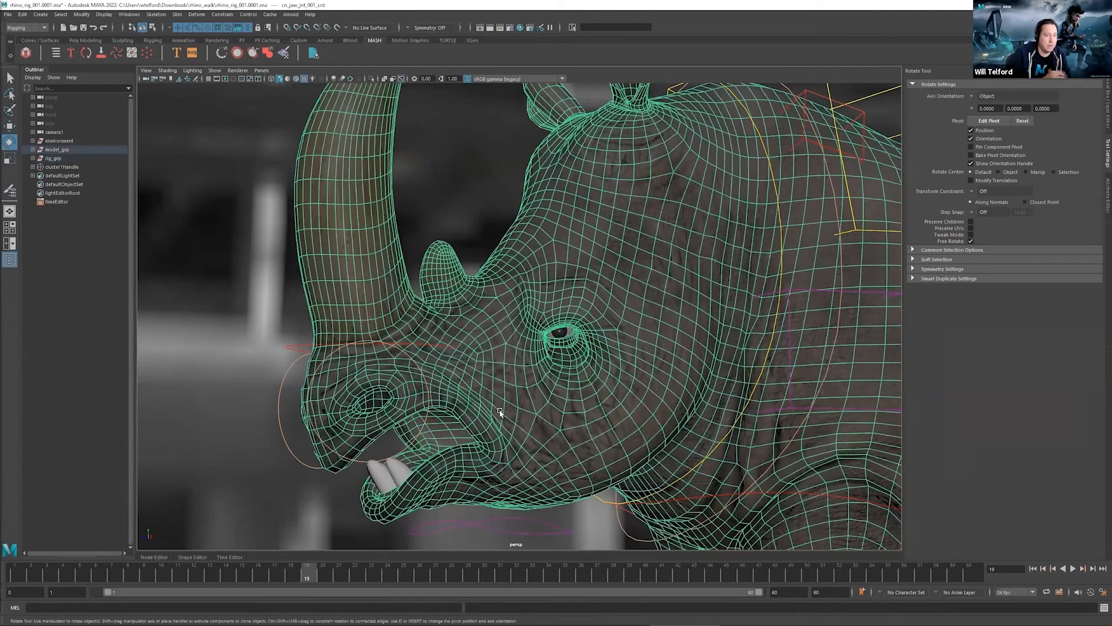
key("ctrl+a")
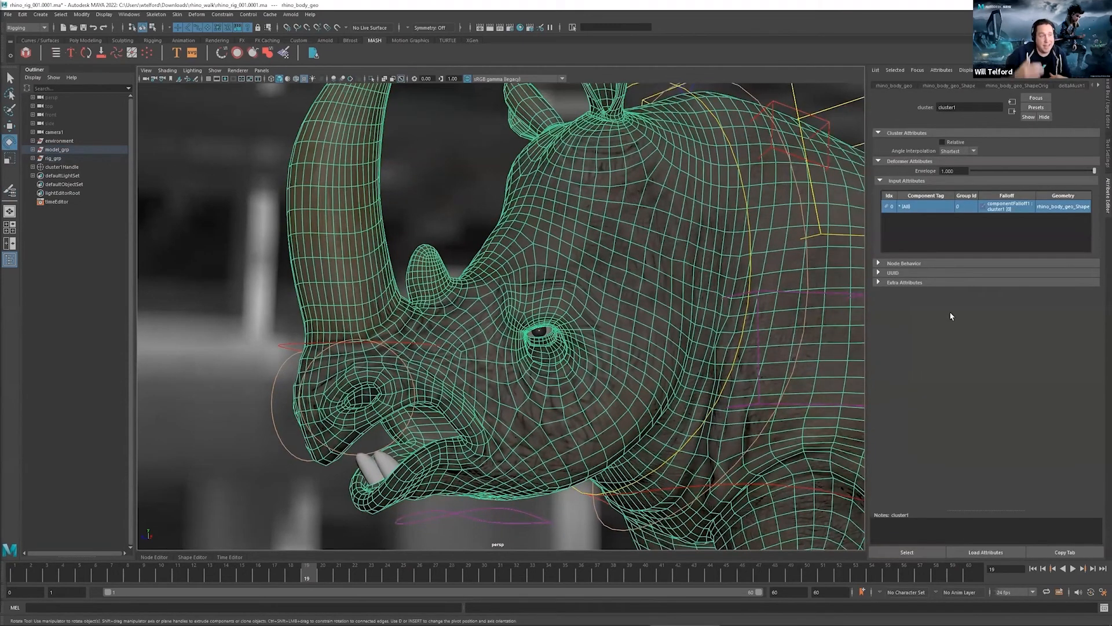
right_click(999, 205)
mouse_move(1023, 236)
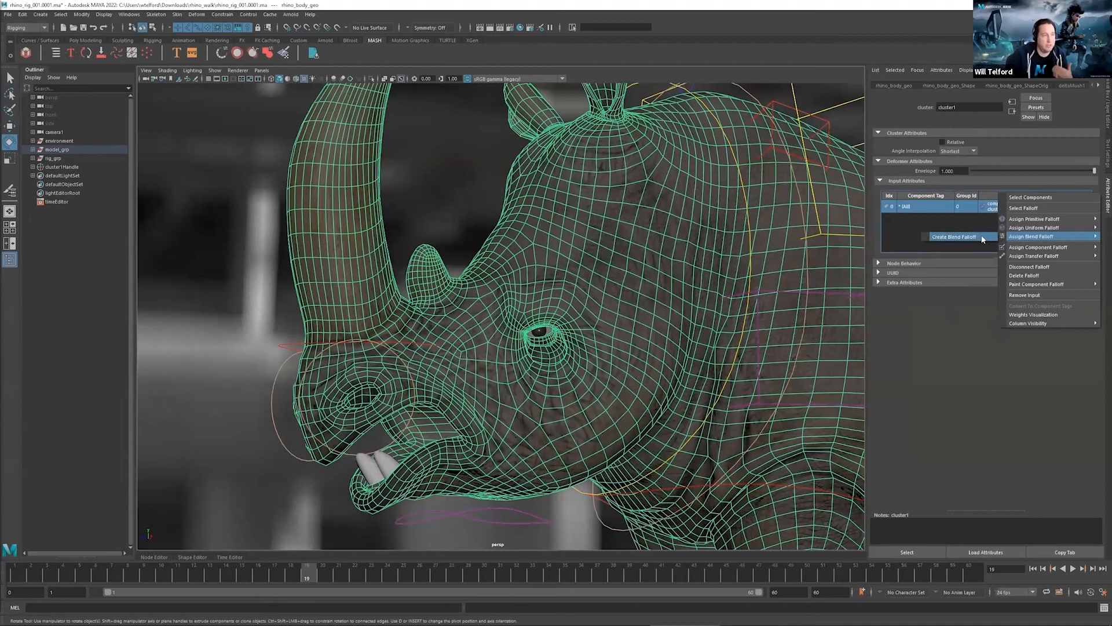
left_click(982, 239)
Step: Add a second layer to the blend falloff and assign a newly created component falloff to it
right_click(1010, 207)
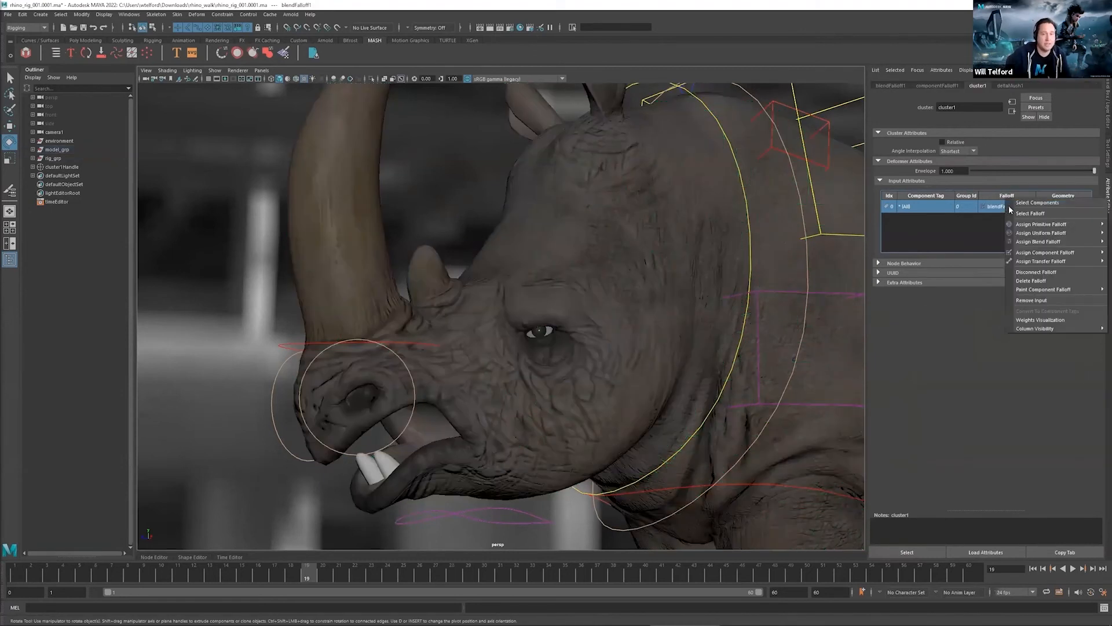
left_click(1014, 213)
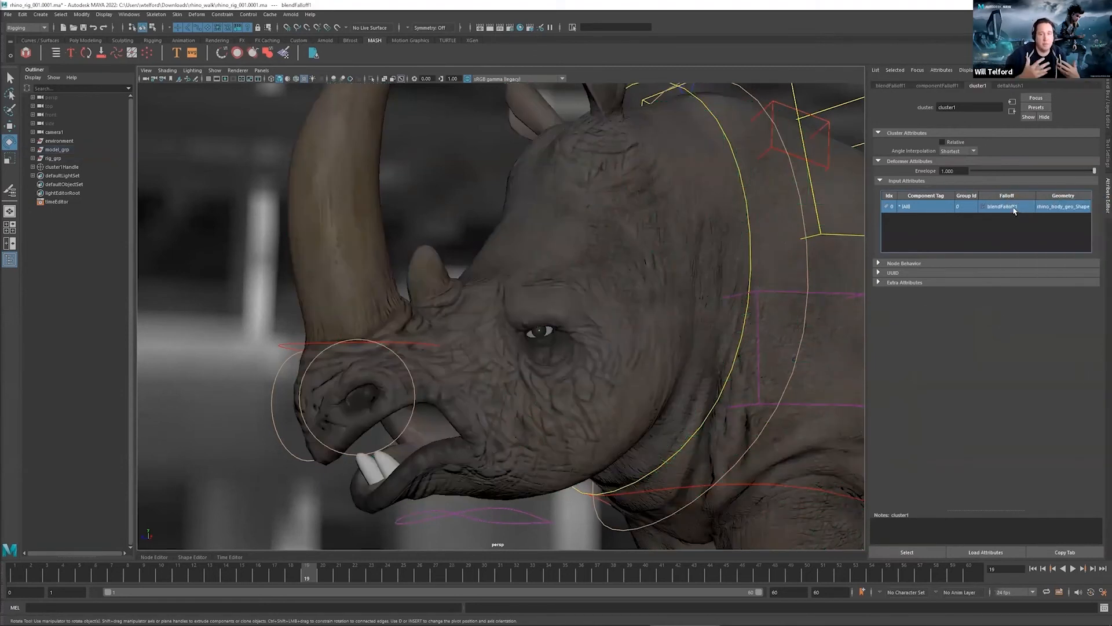
left_click(890, 86)
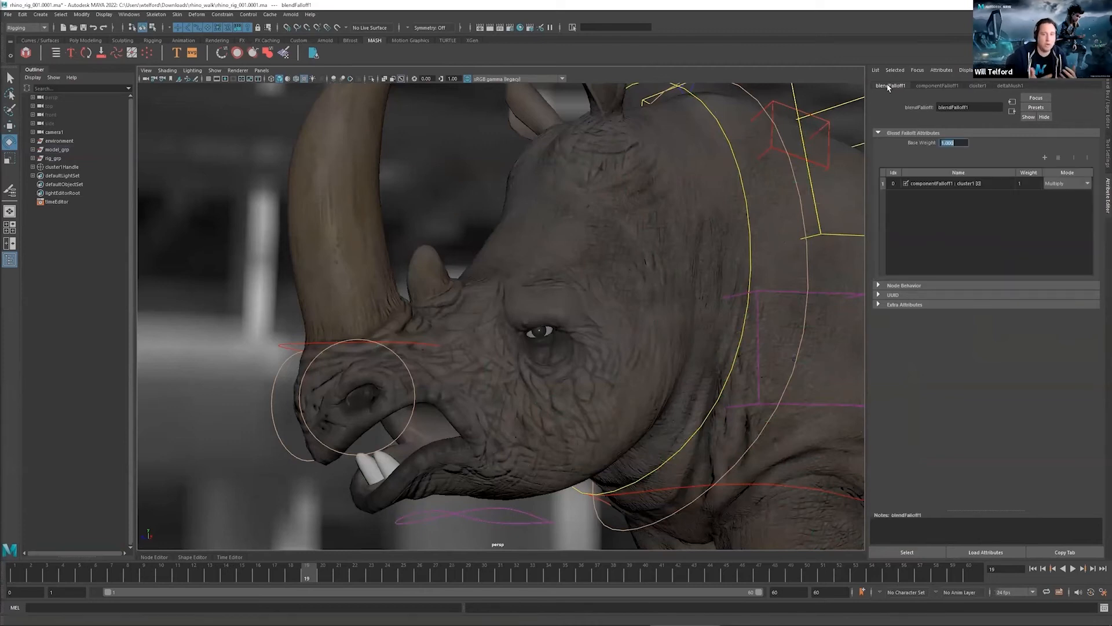
left_click(1044, 155)
right_click(958, 197)
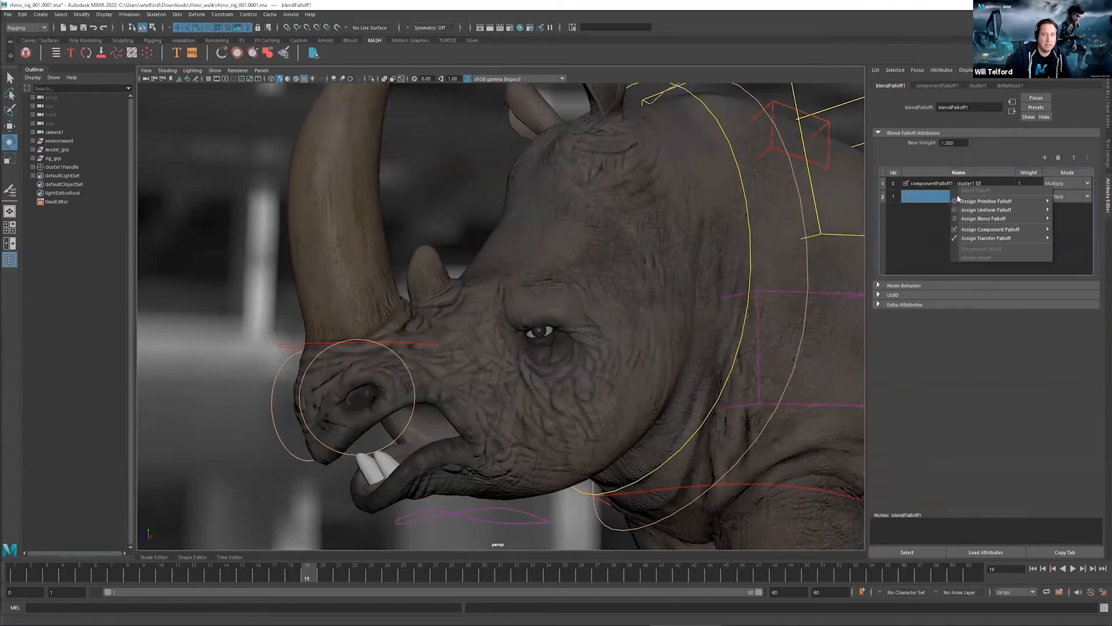
mouse_move(985, 230)
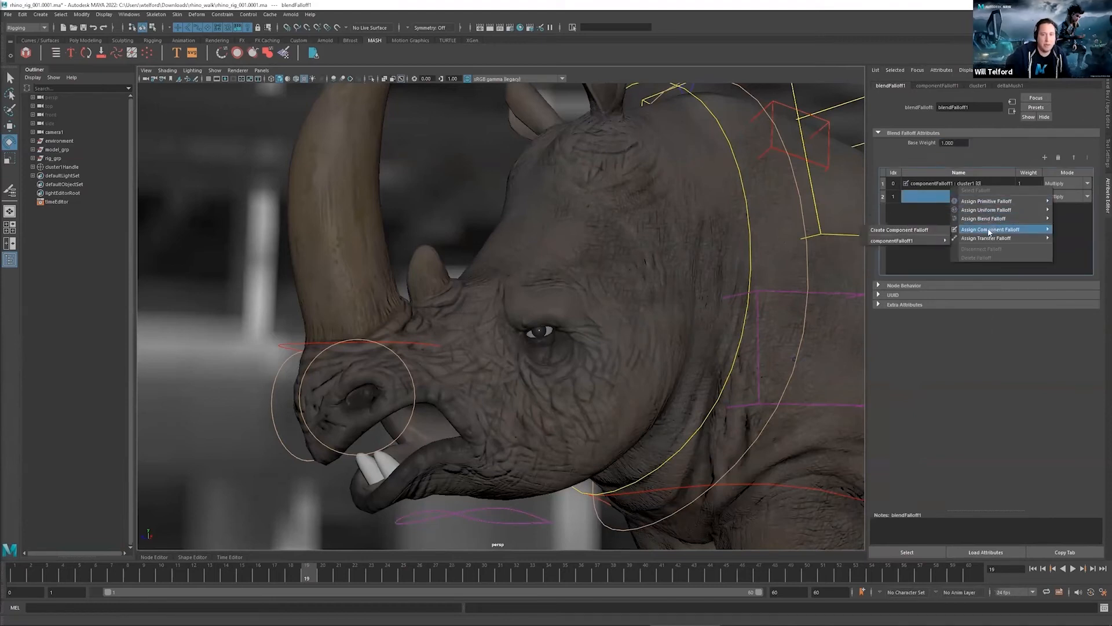
left_click(926, 230)
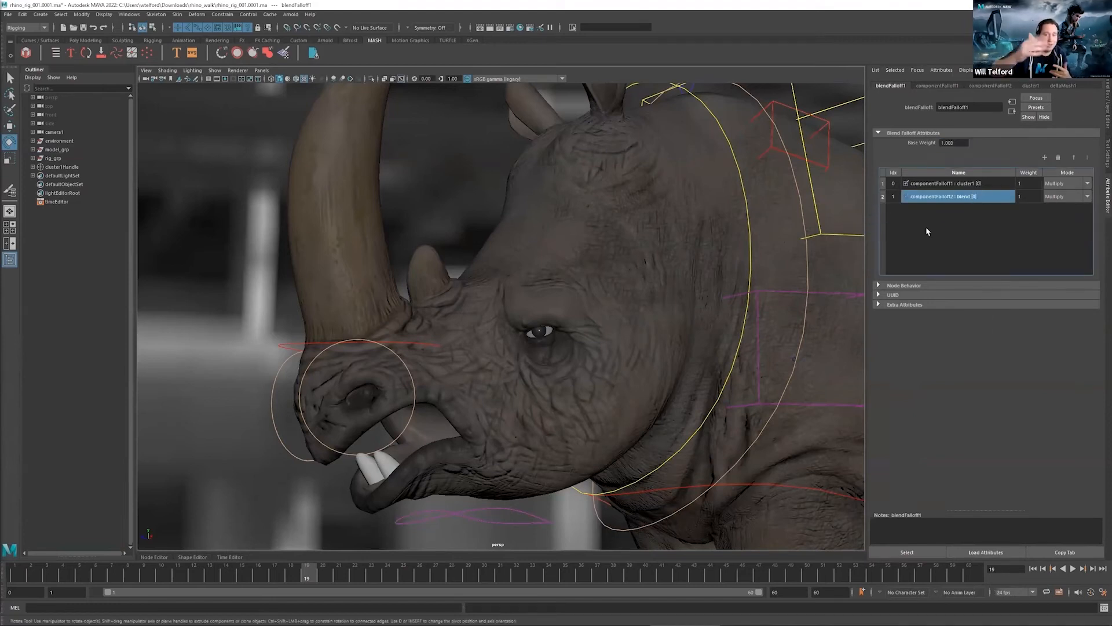
Step: Paint value 0 at the corner of the mouth in the blend's second component falloff, using Replace
right_click(946, 199)
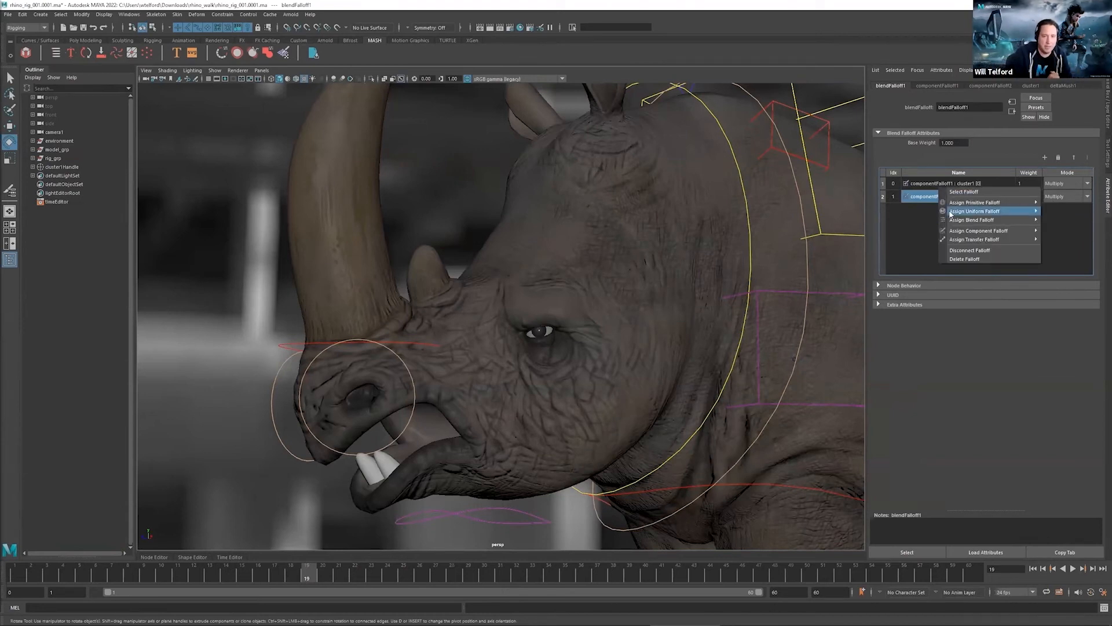
left_click(997, 197)
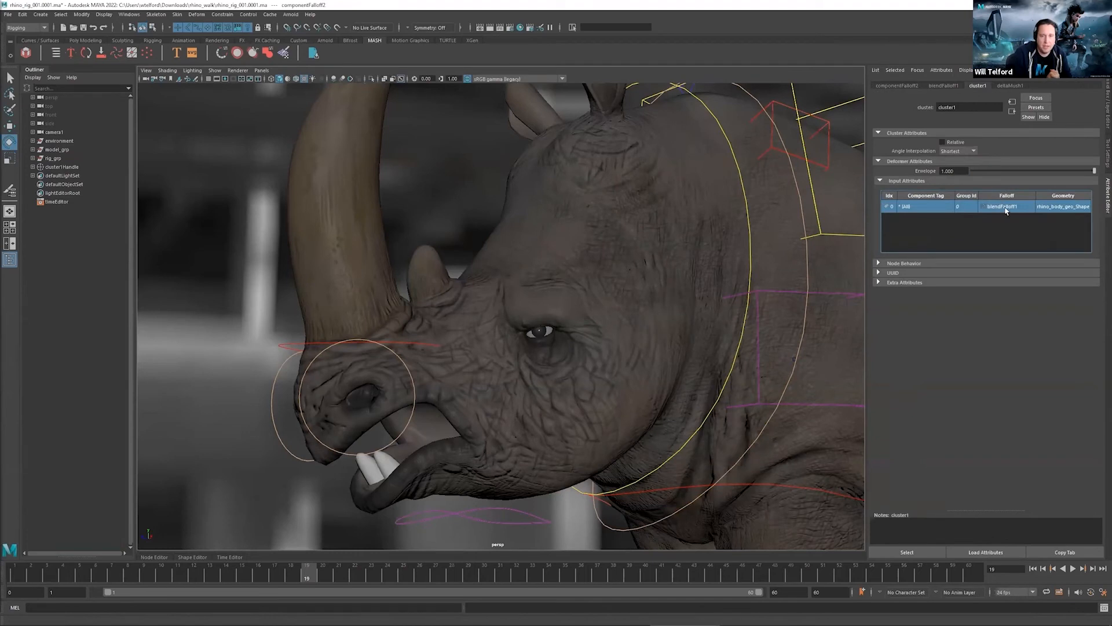
right_click(1009, 204)
mouse_move(1030, 292)
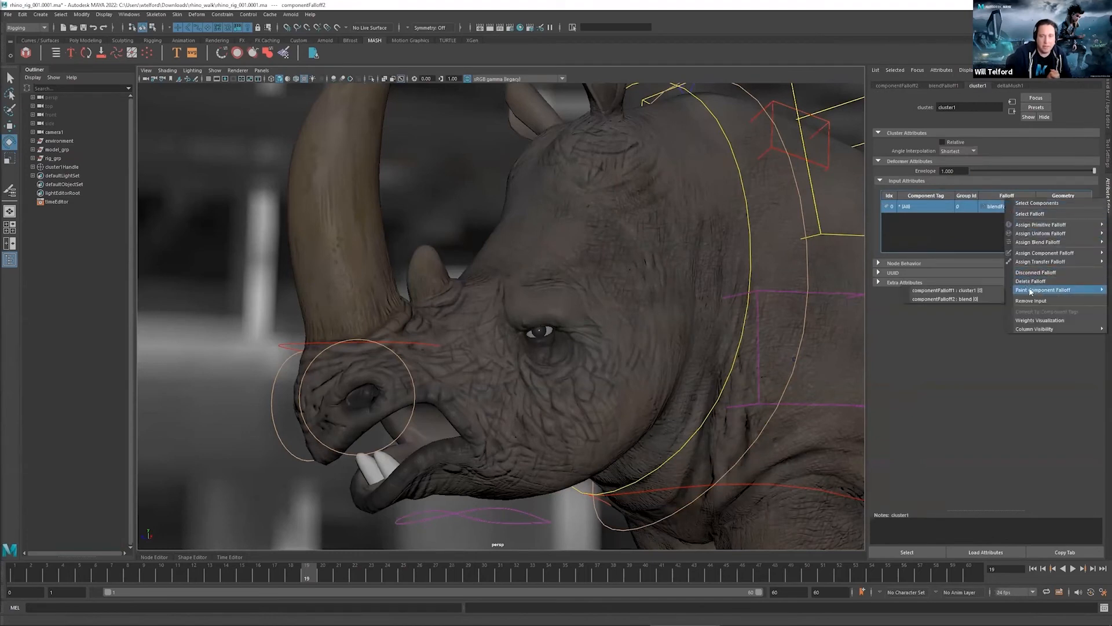
left_click(989, 298)
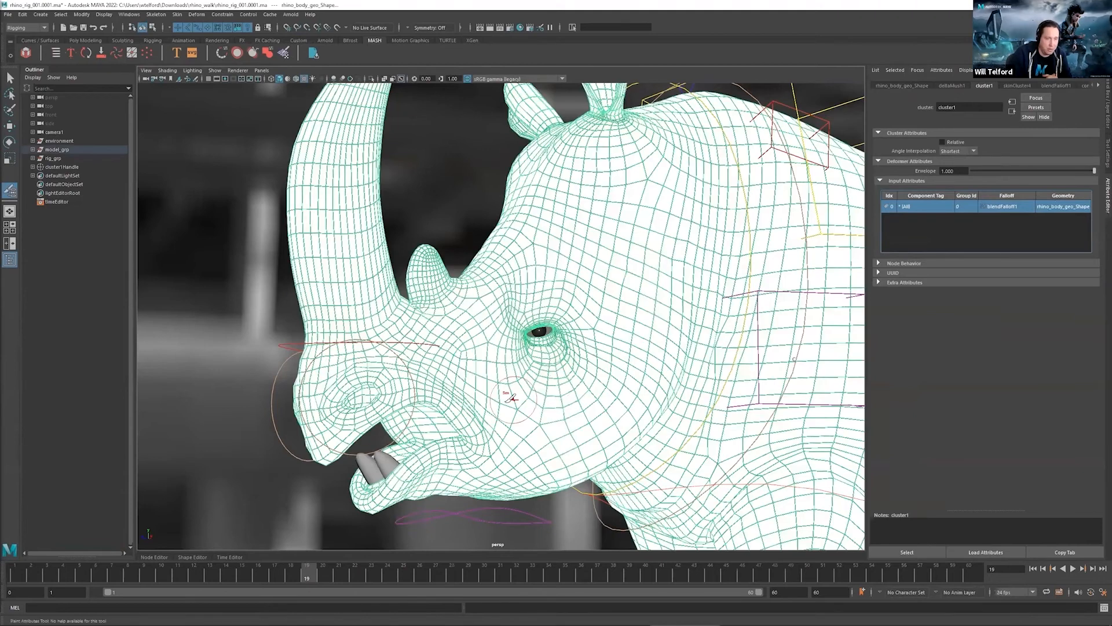
scroll(485, 408, "up", 3)
middle_click_drag(485, 407, 563, 321, "alt")
left_click_drag(563, 320, 529, 324, "alt")
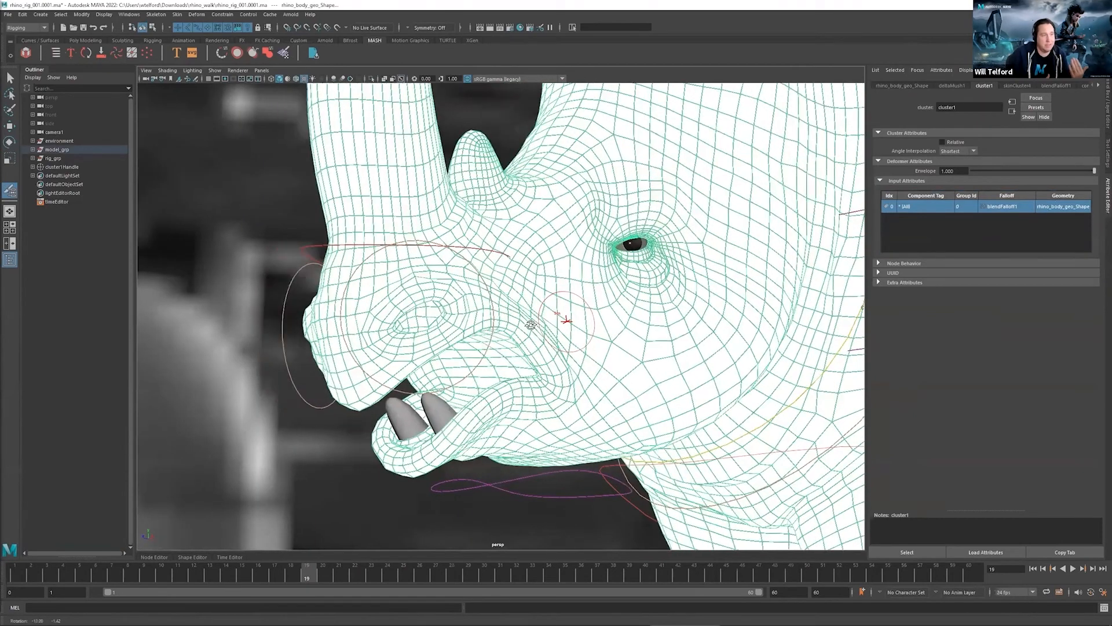
double_click(10, 190)
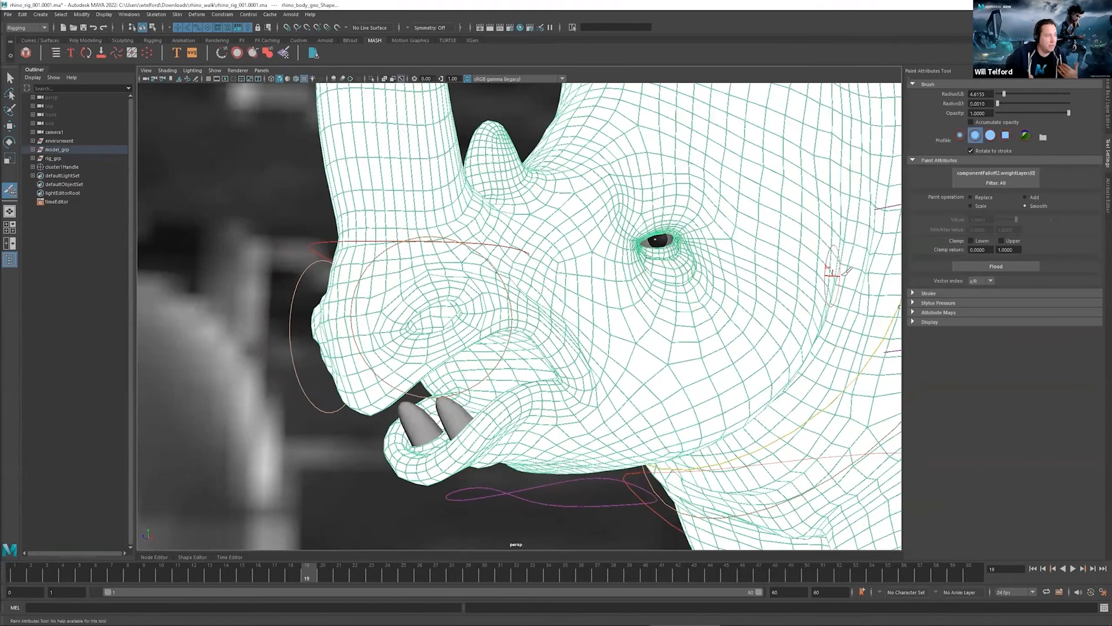
left_click(971, 197)
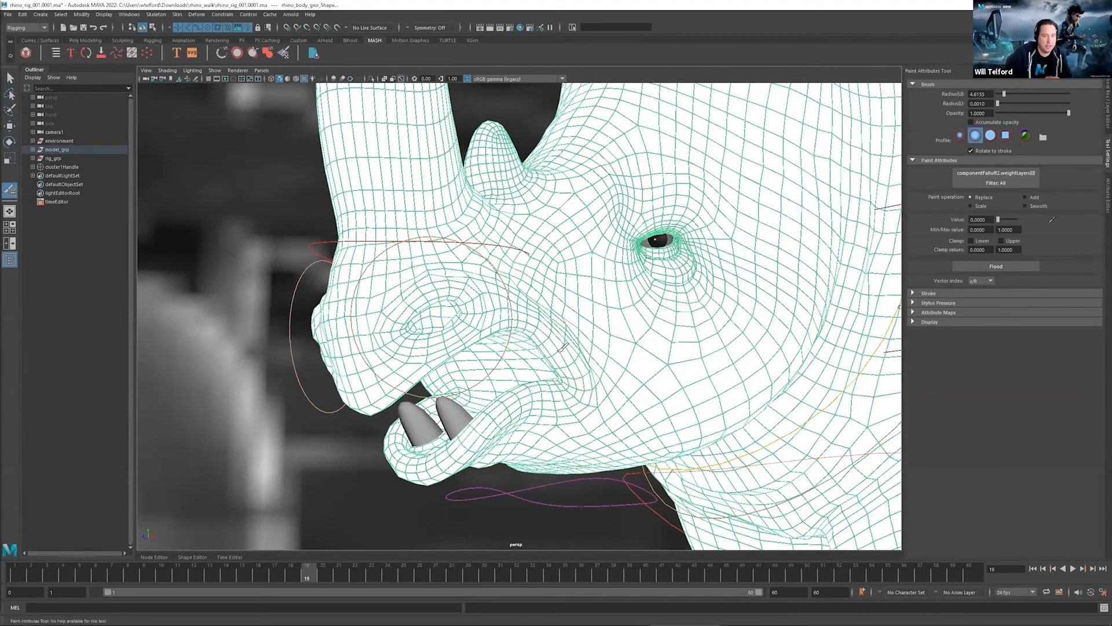
mouse_move(563, 348)
left_mouse_down()
mouse_move(566, 328)
mouse_move(565, 344)
left_mouse_up()
Step: Smooth the painted mouth-corner falloff by flooding twice with the Smooth operation
left_click(1025, 206)
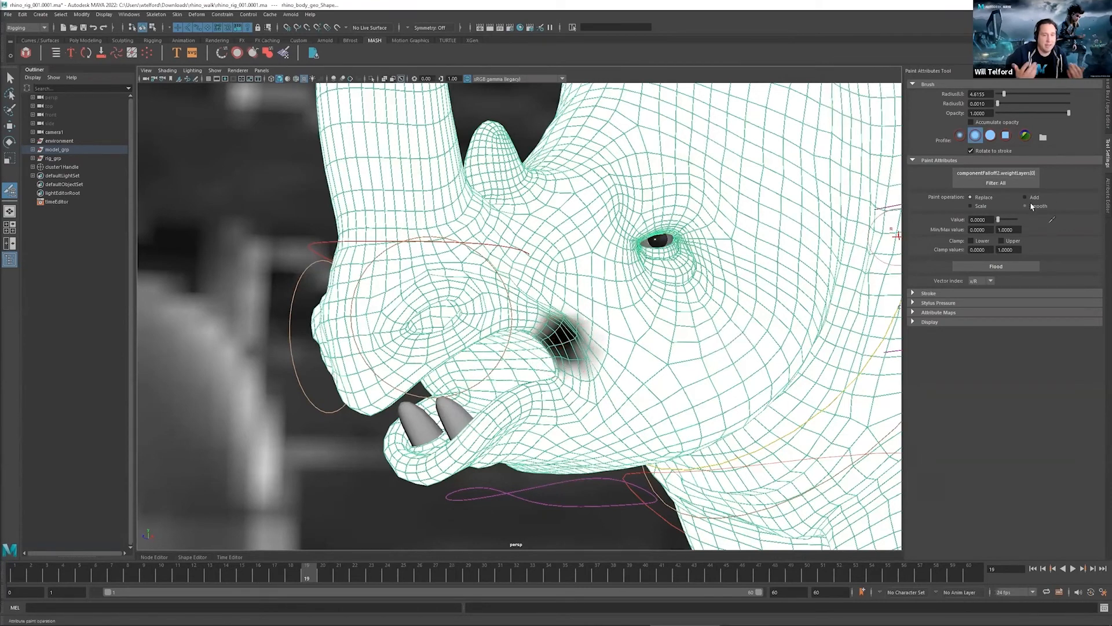
left_click(1004, 267)
left_click(1004, 266)
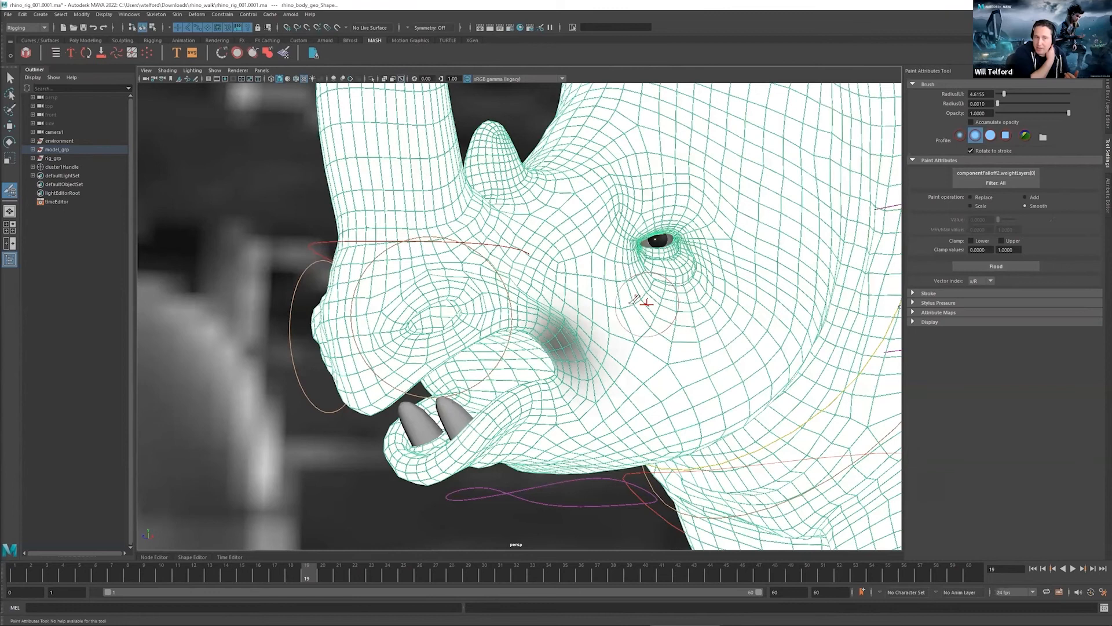
right_click_drag(586, 310, 616, 302)
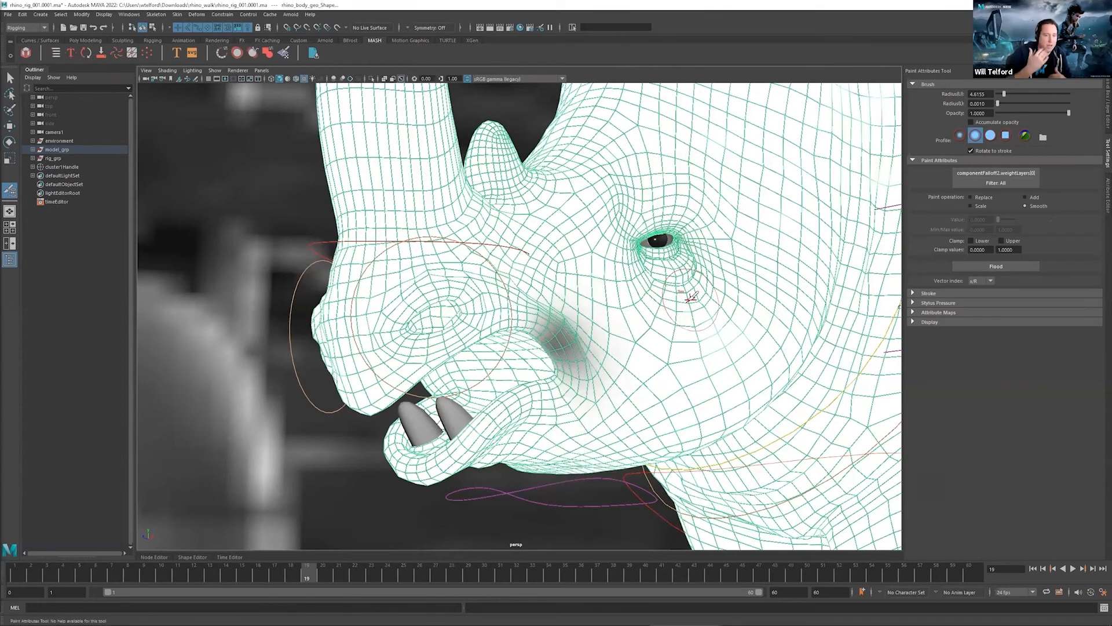
Step: Rotate the jaw control to open the mouth wider, and select the rhino body mesh
mouse_move(691, 298)
left_mouse_down("alt")
mouse_move(619, 305)
mouse_move(594, 384)
left_mouse_up("alt")
key("q")
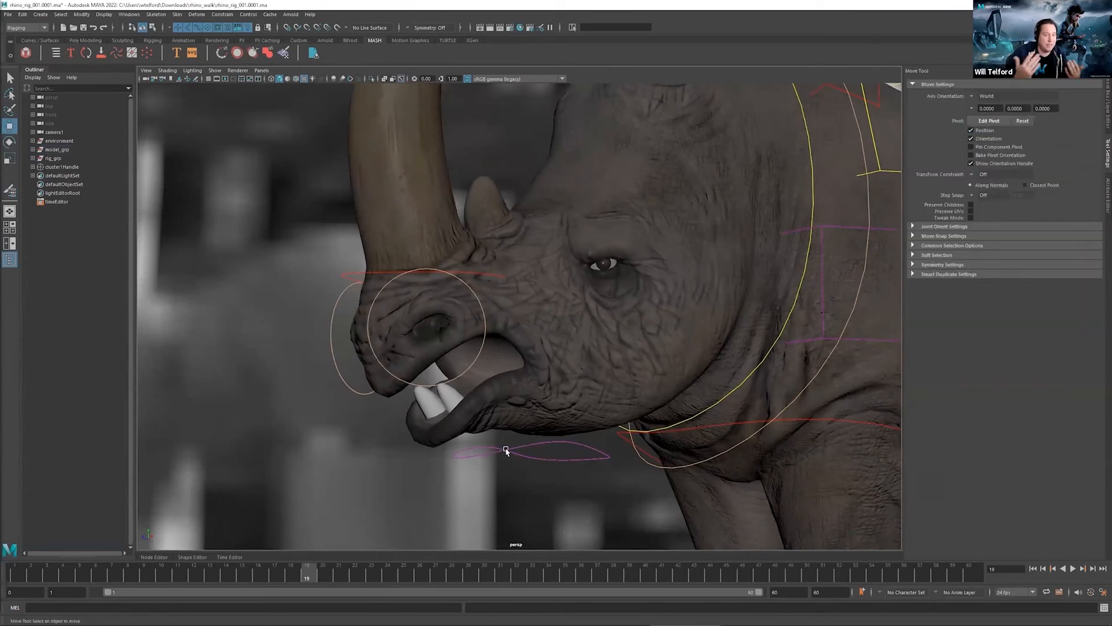
left_click(511, 452)
key("e")
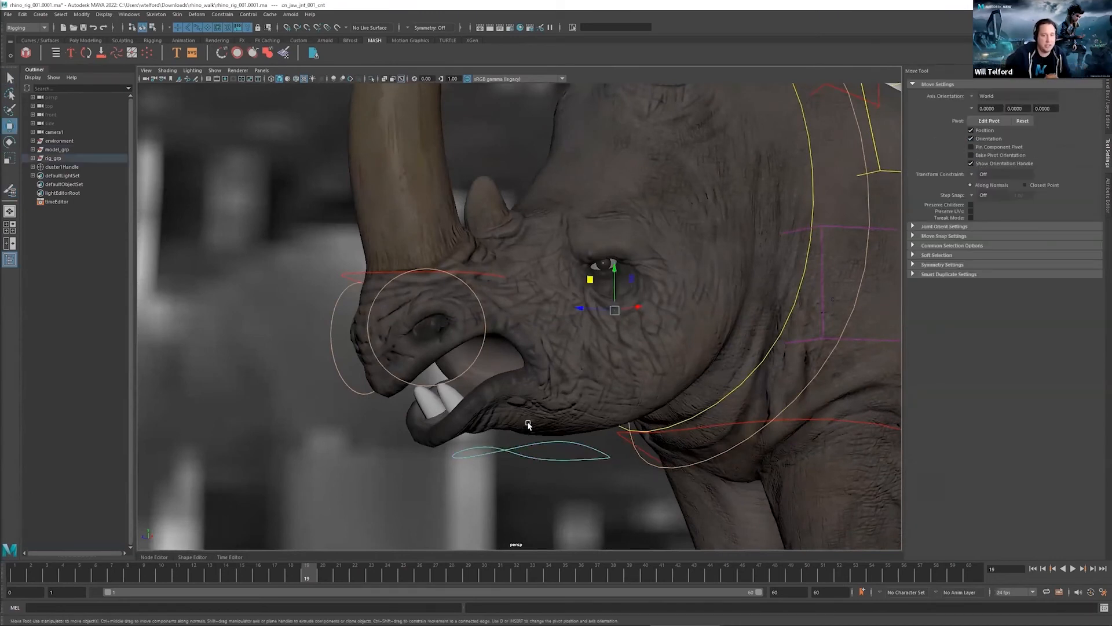
left_click_drag(588, 282, 592, 391)
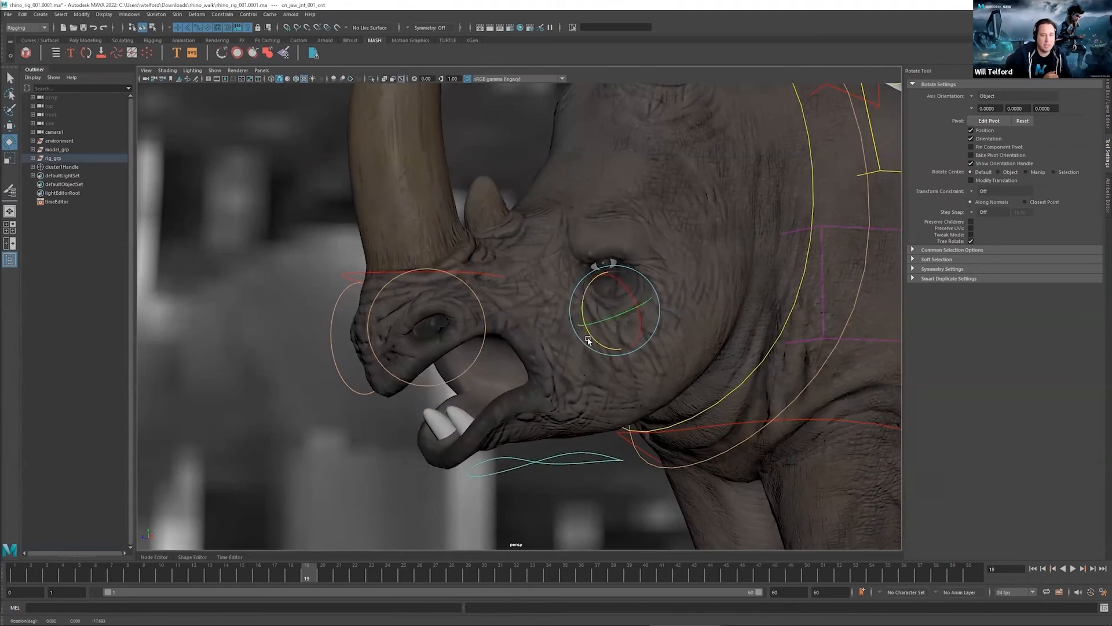
left_click(592, 393)
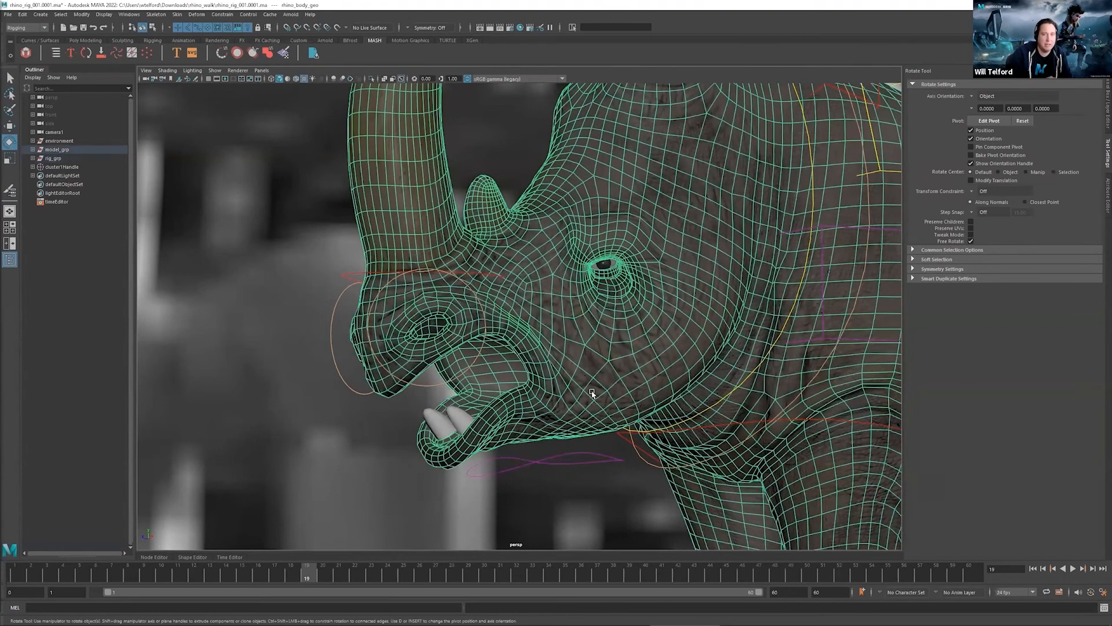
Step: Switch the blend falloff's second layer to No Operation and back to Multiply to compare its effect on the open mouth
key("ctrl+a")
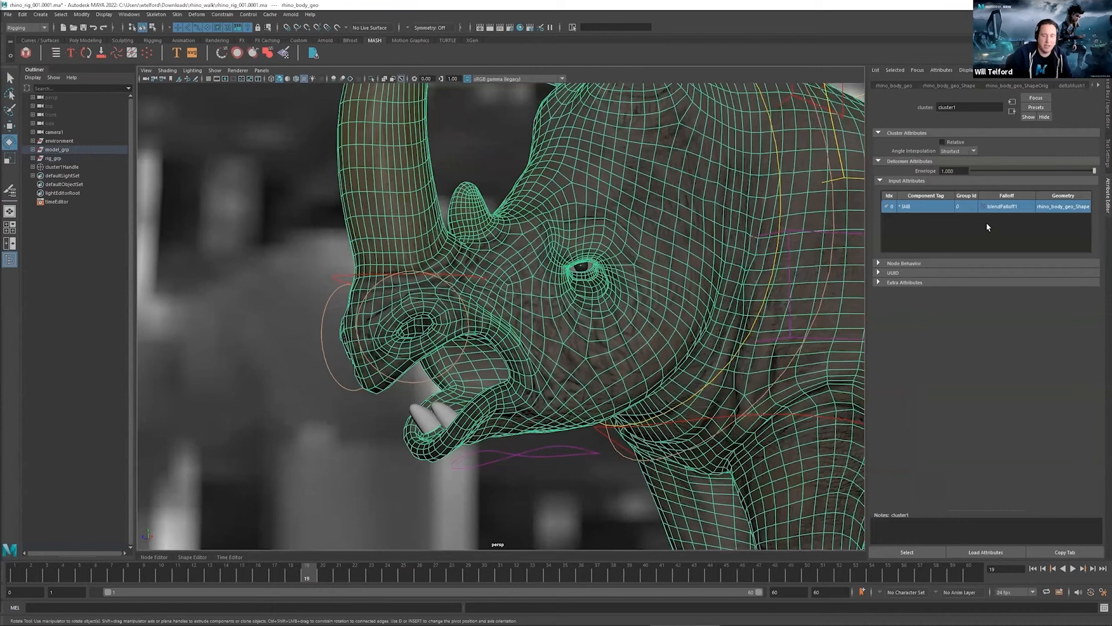
left_click(1003, 207)
left_click(1064, 199)
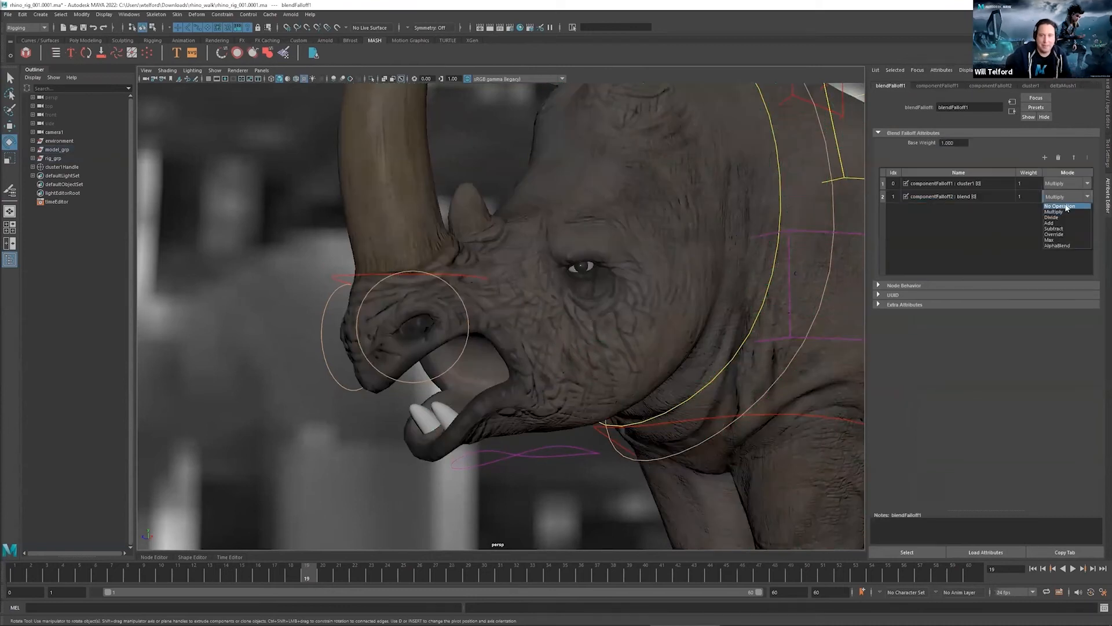
left_click(1065, 209)
left_click(1065, 199)
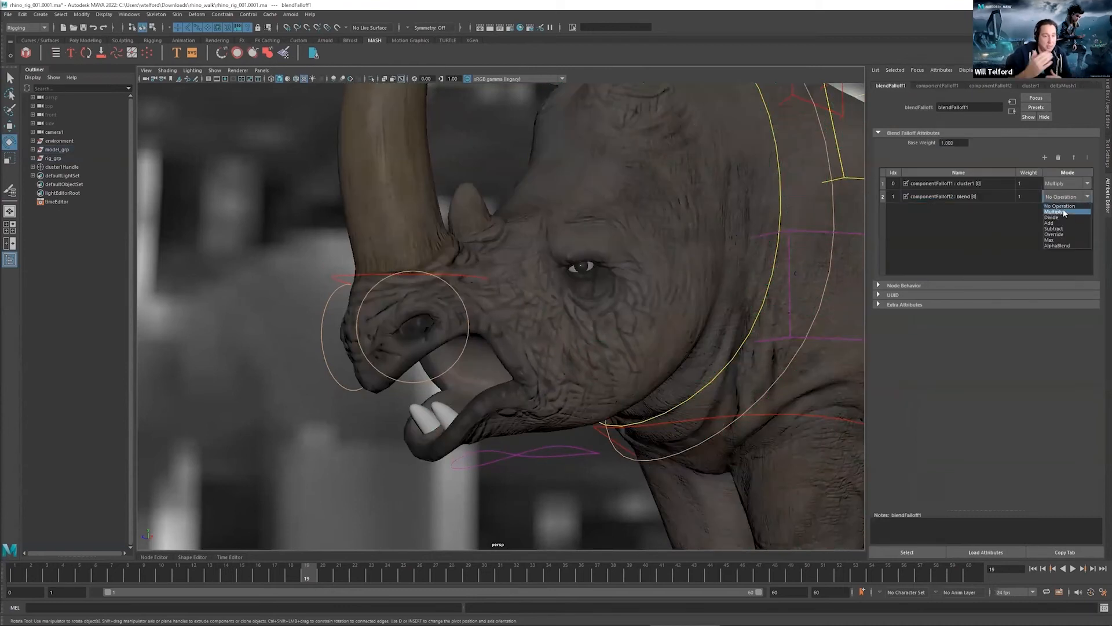
left_click(1066, 208)
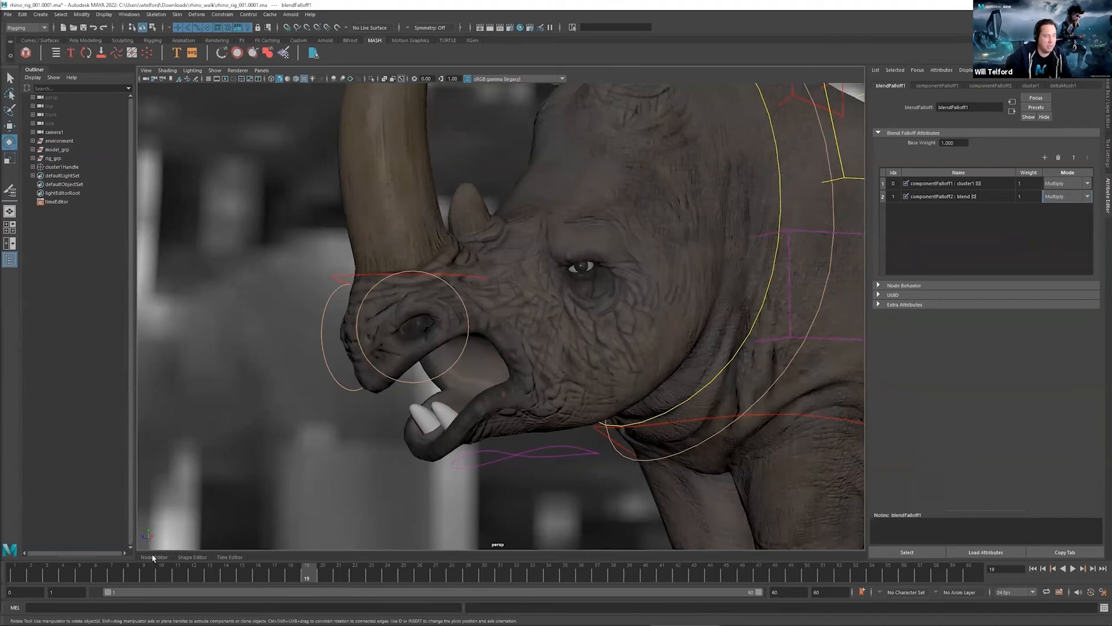
Step: Open the Node Editor and enlarge it to show the cluster's falloff network
left_click(153, 557)
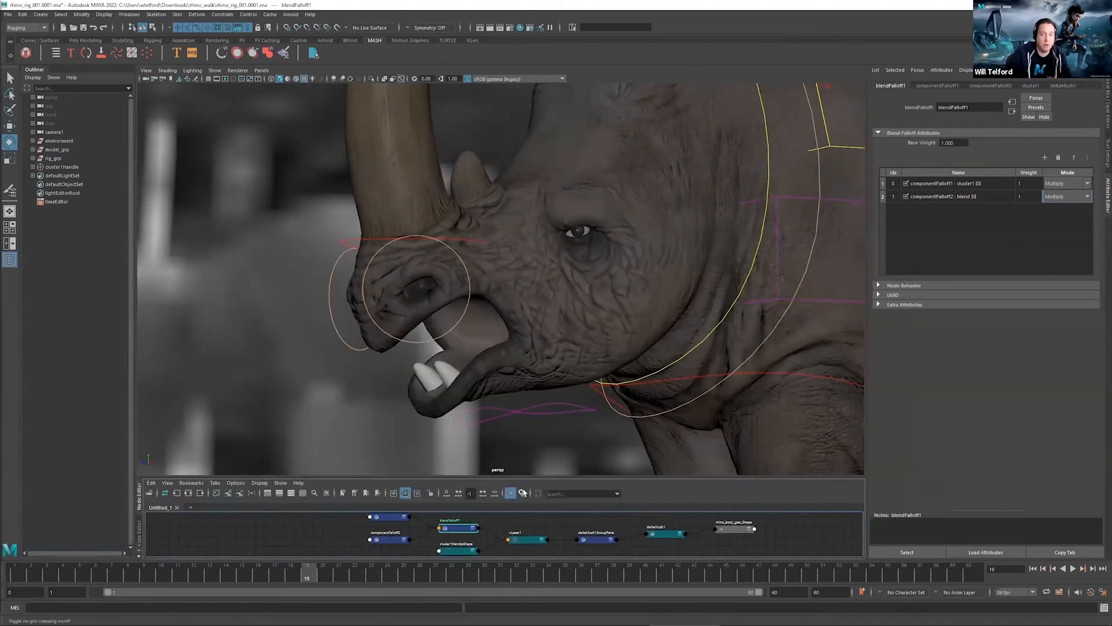
left_click_drag(524, 477, 524, 385)
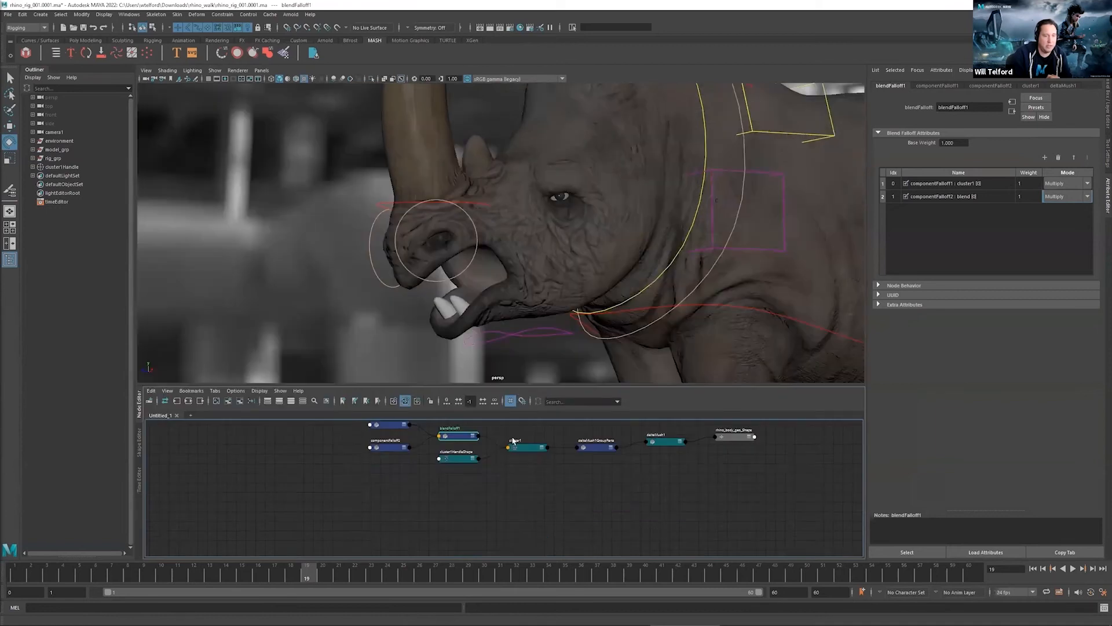
scroll(461, 509, "up", 4)
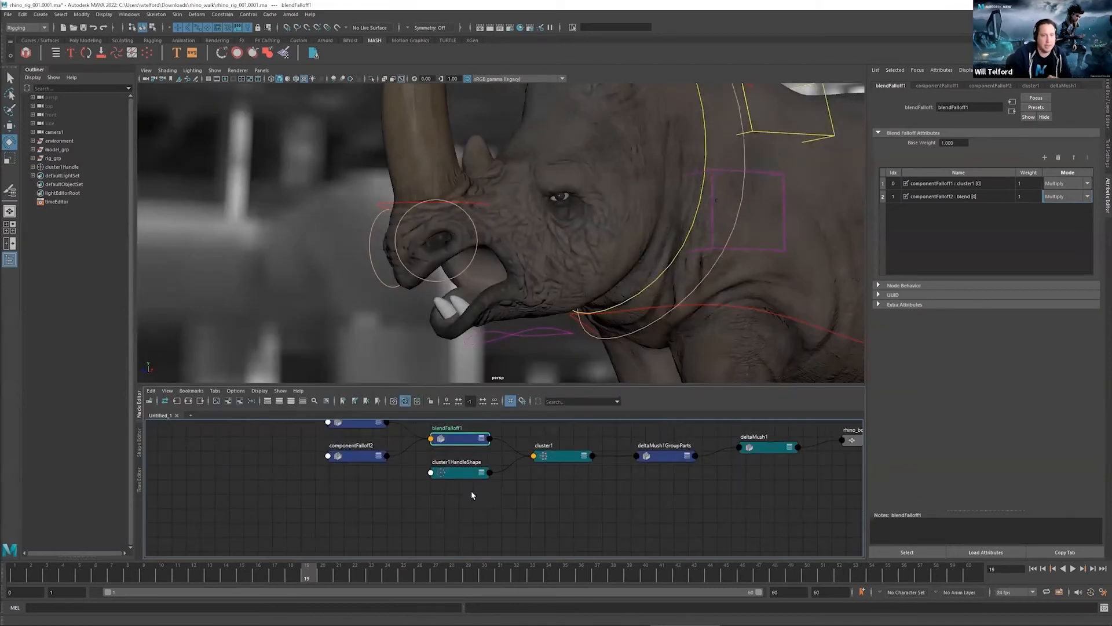
middle_click_drag(472, 496, 469, 528, "alt")
Step: Rearrange the two component falloff nodes, the blend falloff node and the cluster node in the graph so their connections are readable
left_click(359, 458)
left_click_drag(357, 458, 354, 447)
left_click(355, 491)
left_click_drag(354, 490, 348, 496)
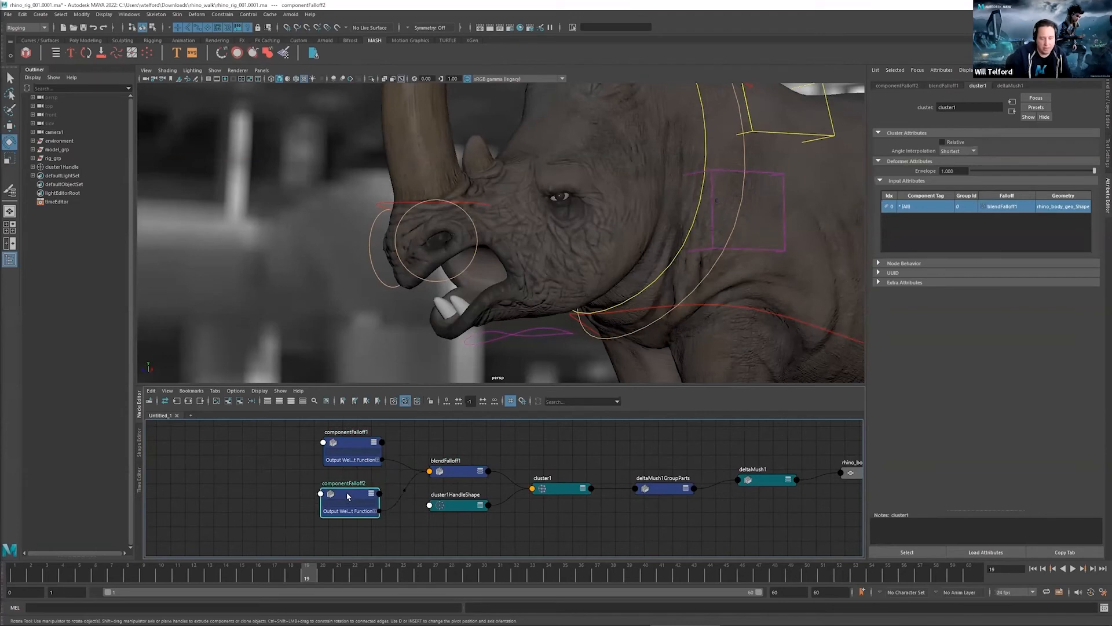
left_click(439, 475)
left_click_drag(438, 476, 436, 457)
left_click(557, 493)
left_click_drag(558, 492, 560, 448)
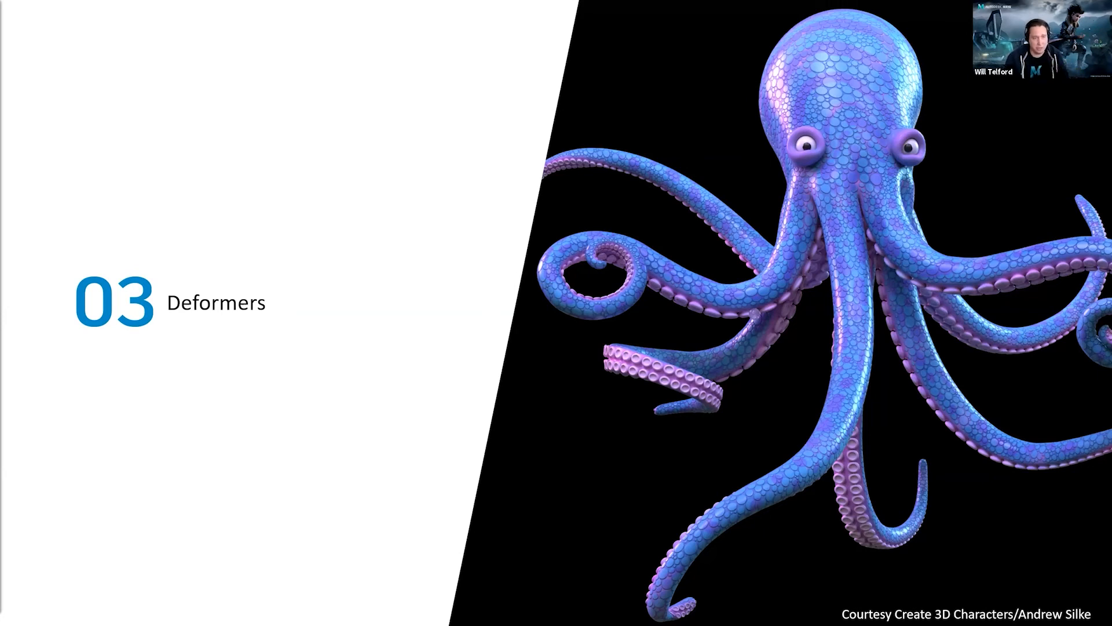
key("Right")
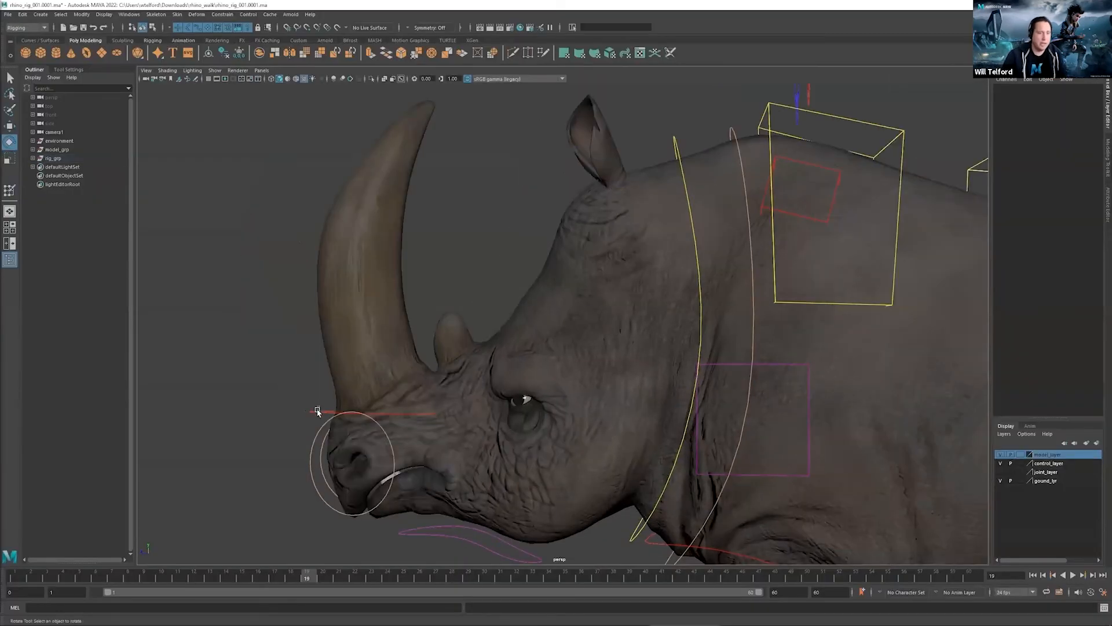
Step: Rotate the muzzle control downward and apply a Solidify deformer to the rhino body mesh
left_click(319, 409)
left_click_drag(447, 377, 440, 387)
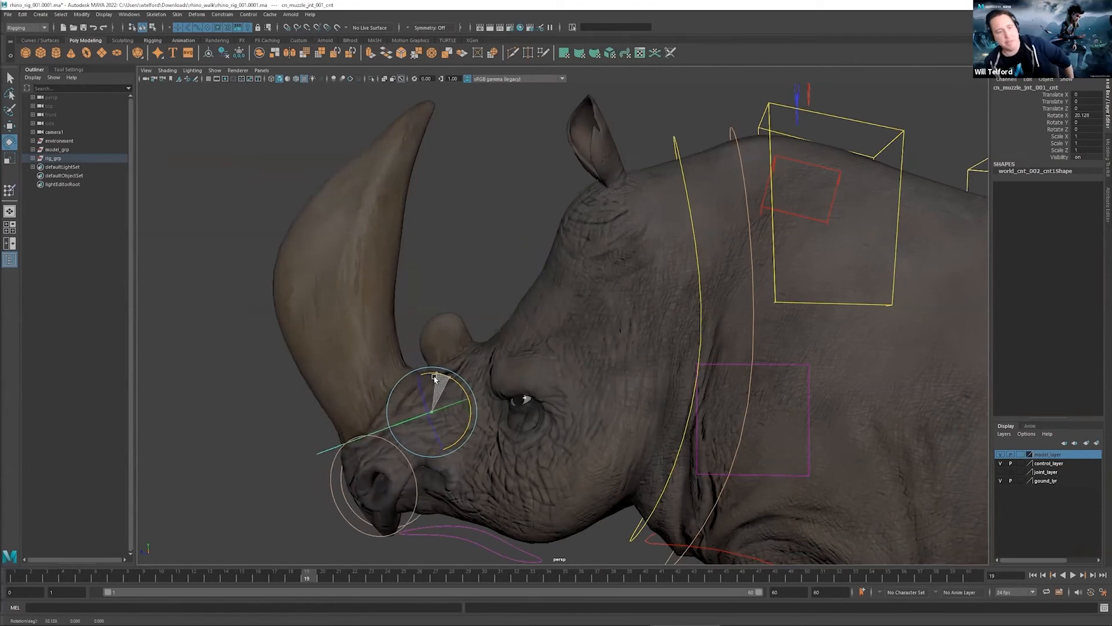
left_click(357, 293)
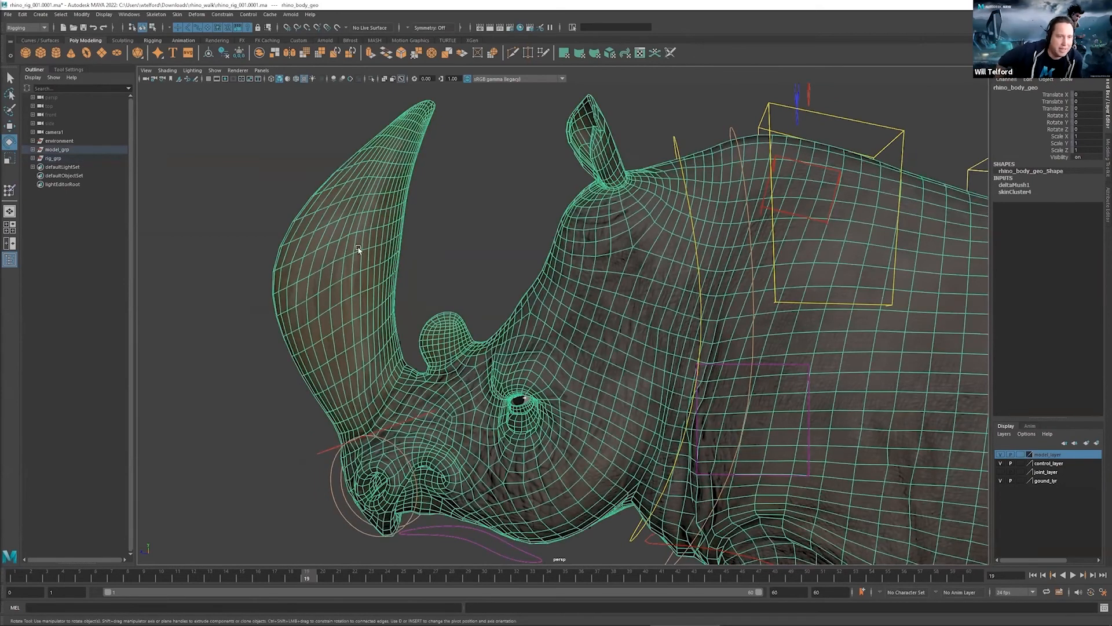
left_click(196, 14)
left_click(226, 139)
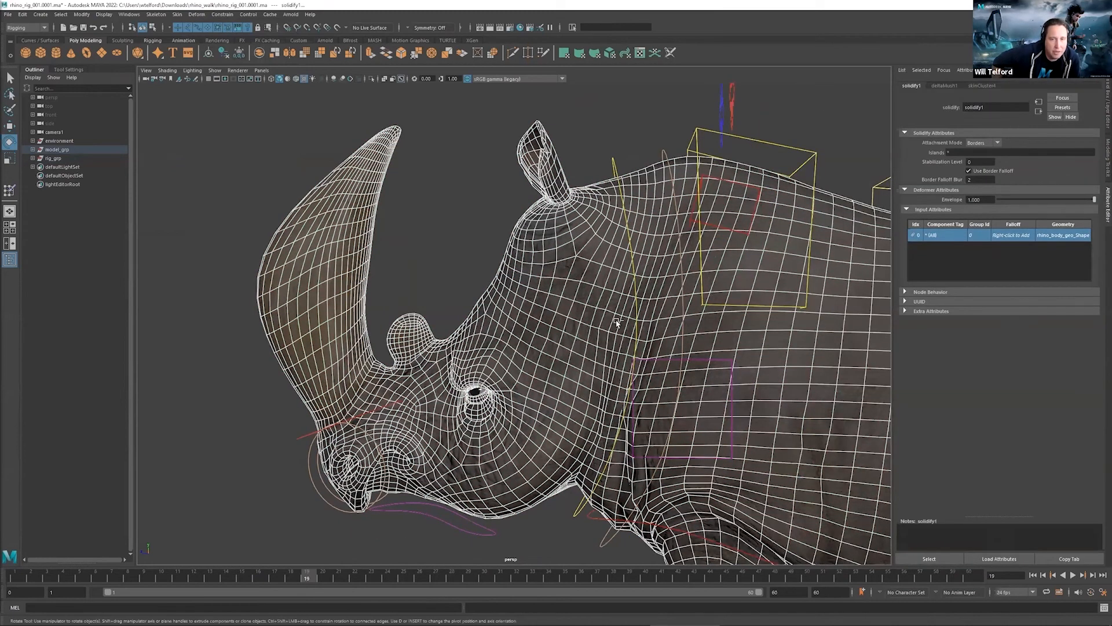
Step: Limit the Solidify deformer to the frontHorn component tag and rotate the muzzle control further down to test it
double_click(944, 235)
type("fr")
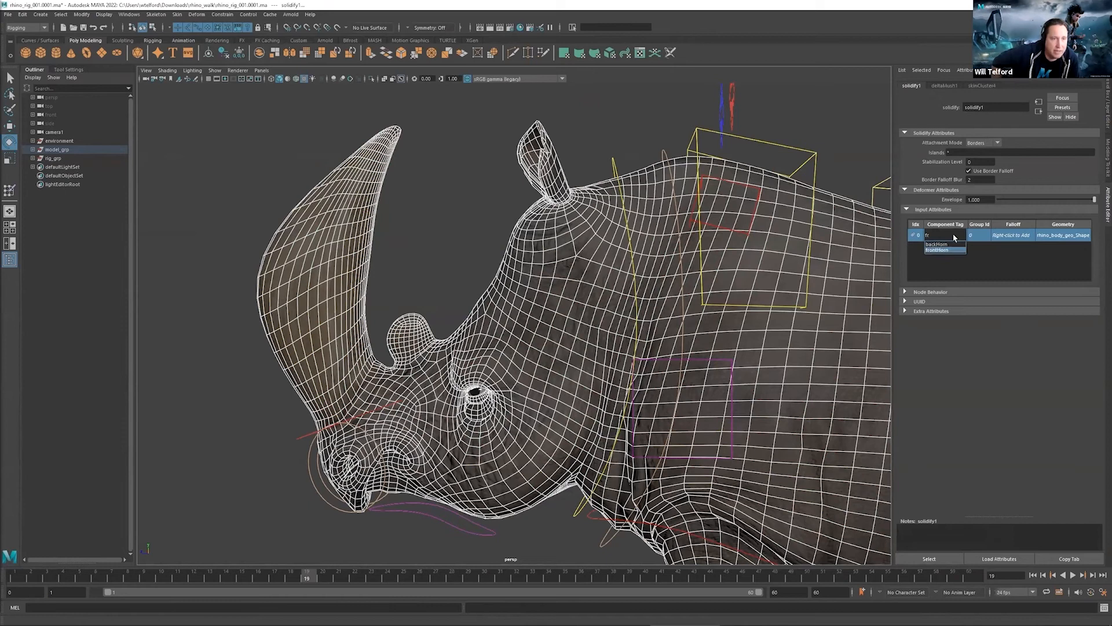
key("Return")
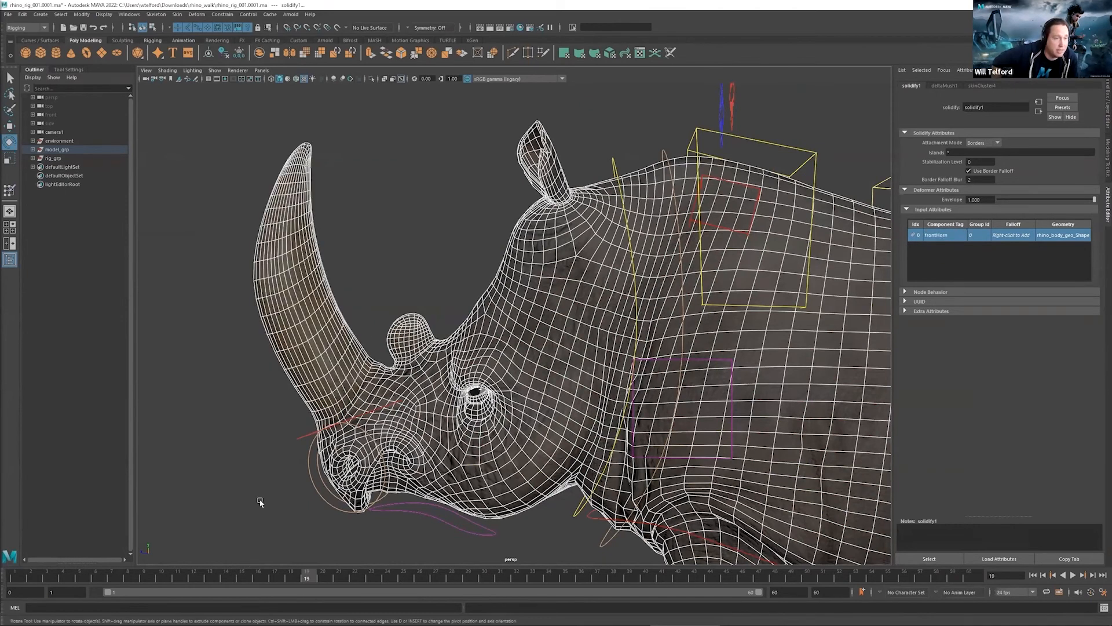
left_click(318, 431)
mouse_move(405, 365)
left_mouse_down()
mouse_move(394, 371)
mouse_move(412, 374)
mouse_move(400, 372)
left_mouse_up()
Step: Add the backHorn tag to frontHorn in the Solidify deformer's component tag expression and rotate the muzzle control to test both horns
left_click(334, 337)
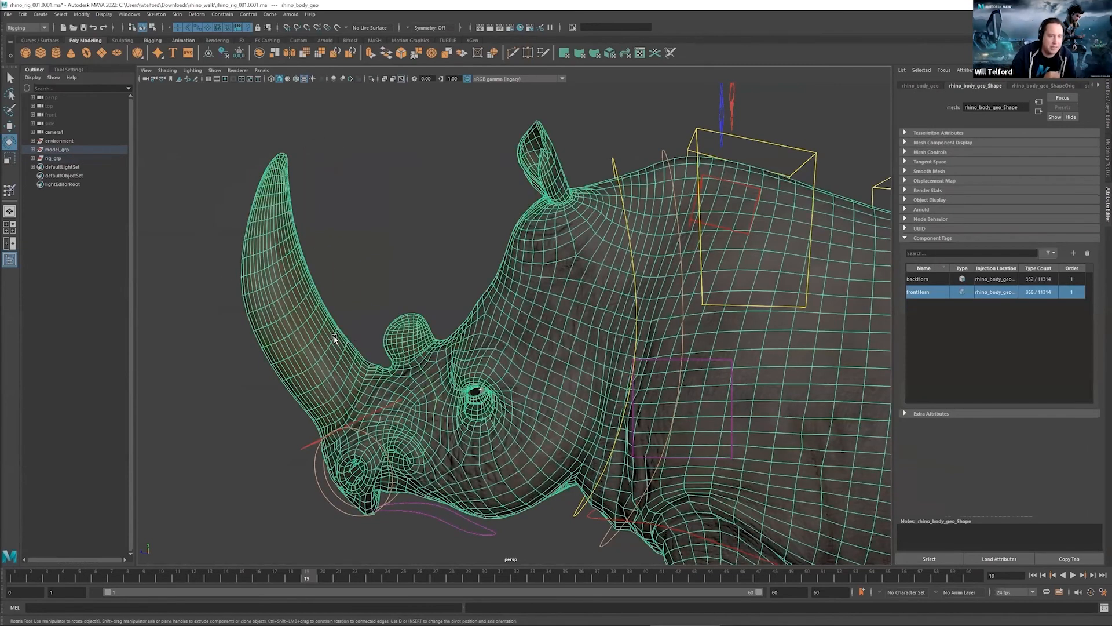
left_click(1088, 86)
left_click(958, 238)
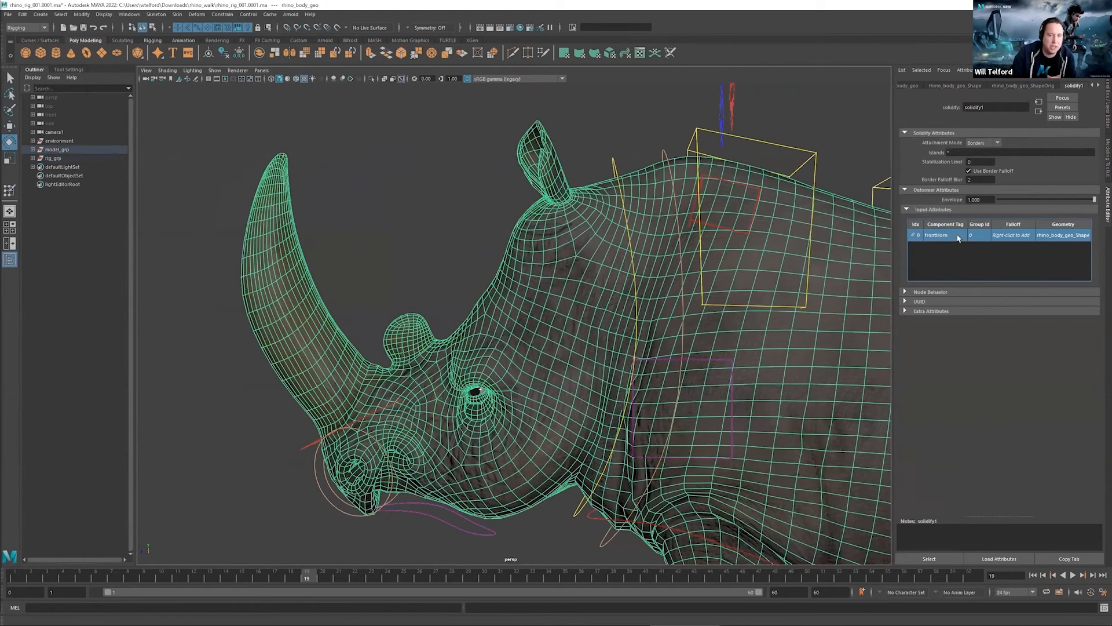
double_click(955, 237)
type("+back")
key("Return")
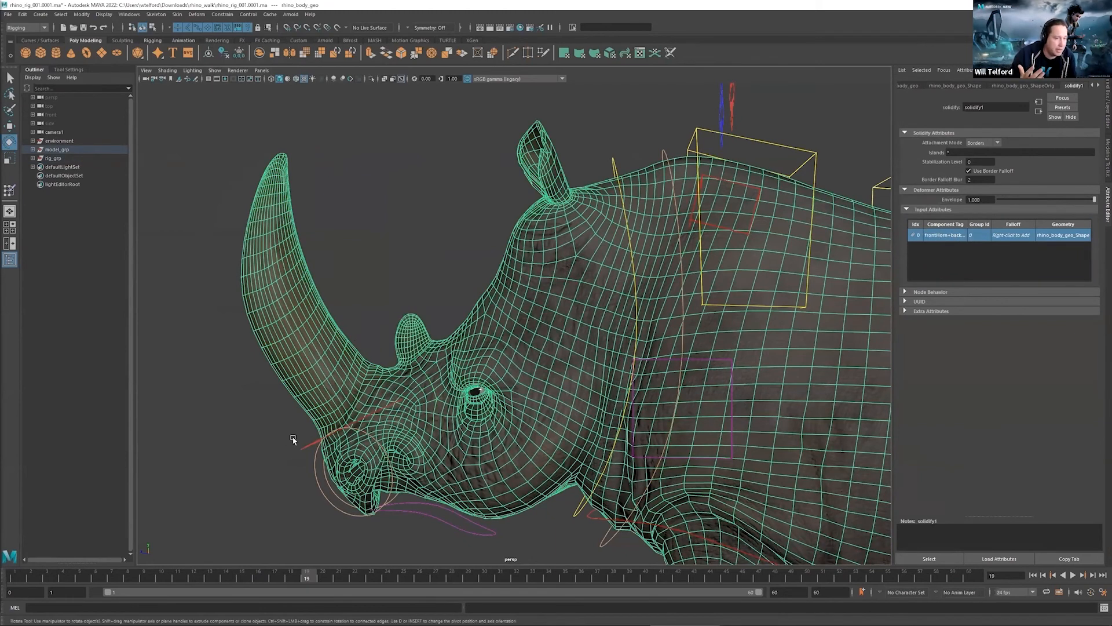
left_click(303, 448)
left_click_drag(396, 365, 408, 384)
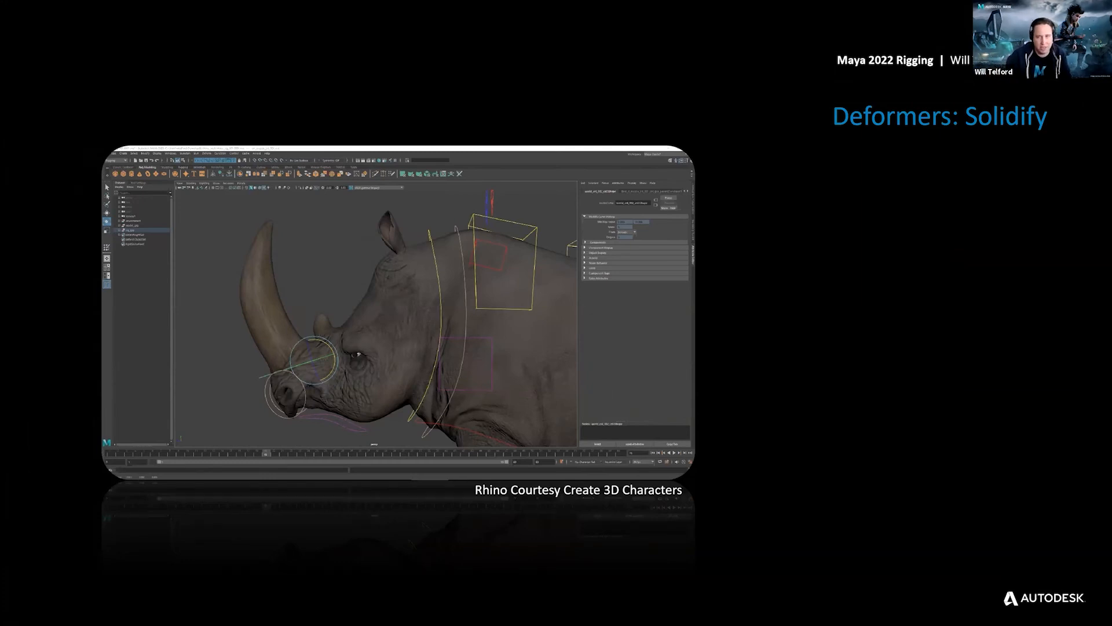
key("Right")
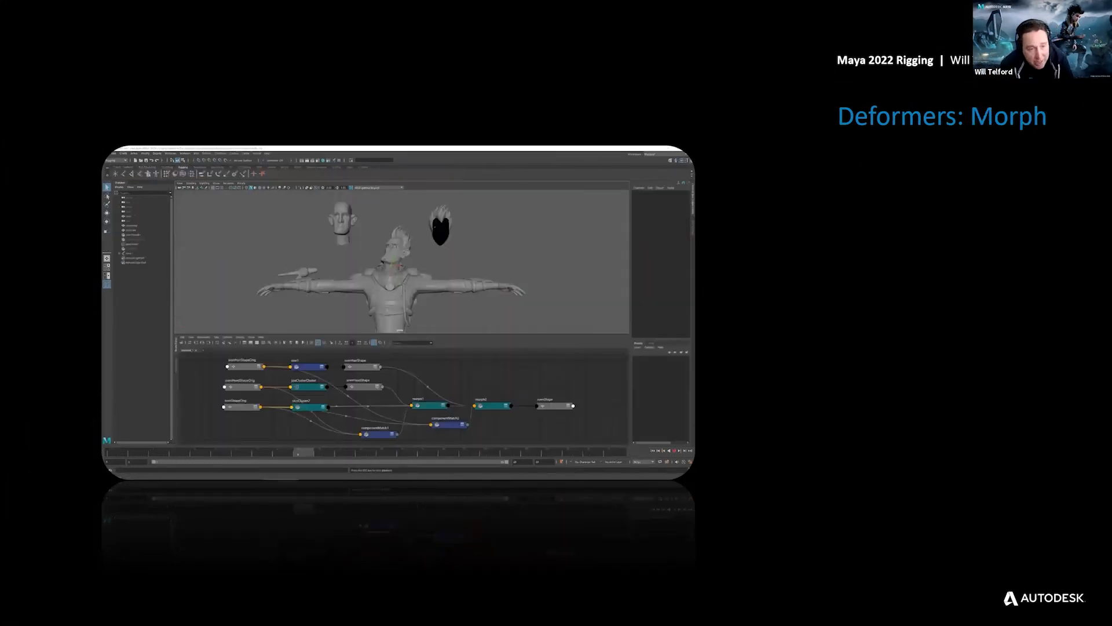